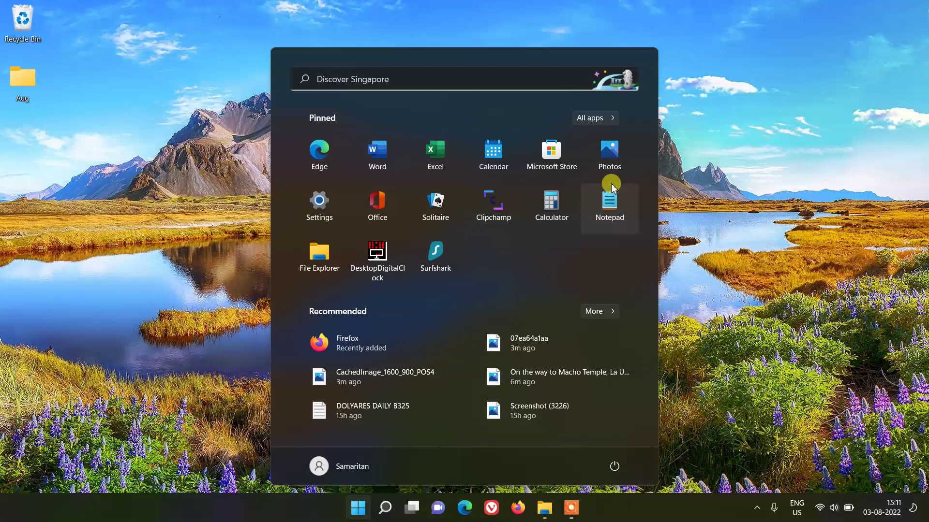
Search Start for 'snipping tool' and launch Snipping Tool.
{"action": "left_click", "coordinate": [353, 77]}
{"action": "type", "text": "snipping tool"}
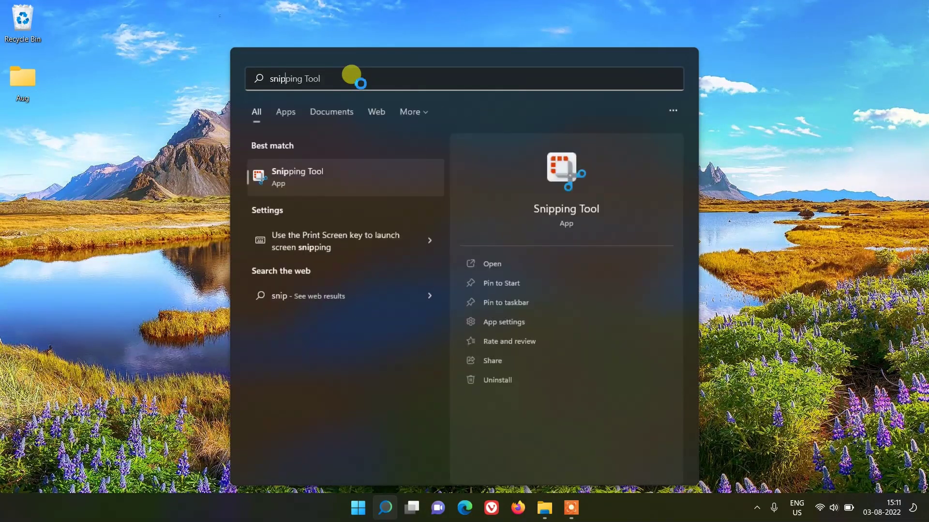
{"action": "left_click", "coordinate": [312, 176]}
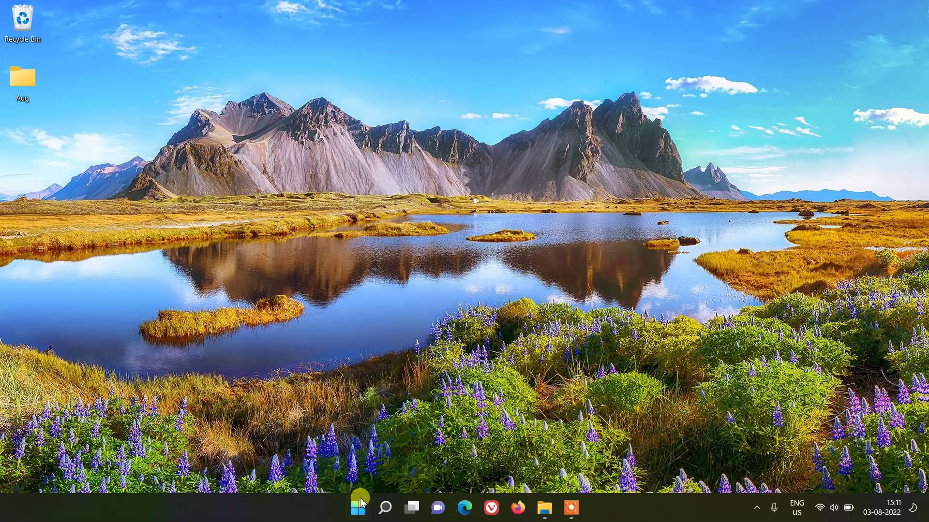
Browse All apps, jump to the S apps through the letter grid, then return to pinned apps.
{"action": "left_click", "coordinate": [358, 508]}
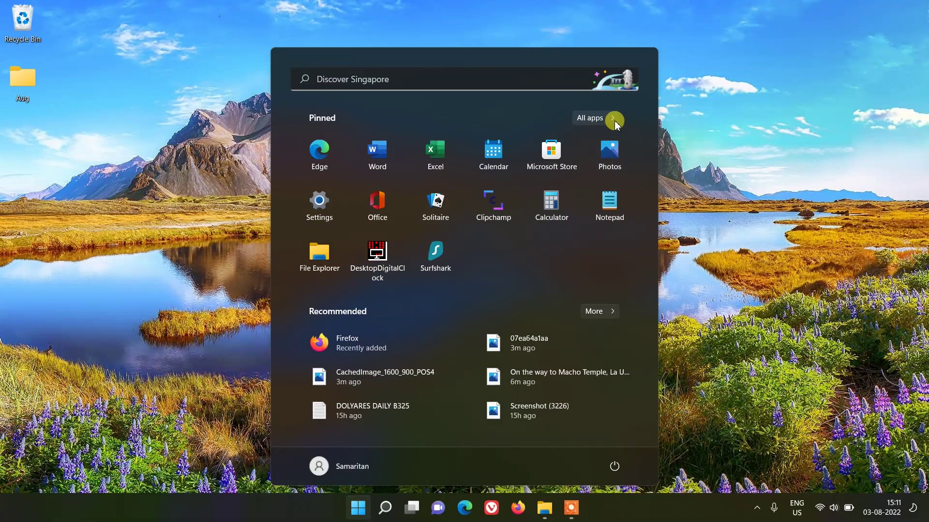
{"action": "left_click", "coordinate": [610, 118]}
{"action": "scroll", "coordinate": [361, 204], "scroll_direction": "down", "scroll_amount": 6}
{"action": "scroll", "coordinate": [365, 204], "scroll_direction": "down", "scroll_amount": 12}
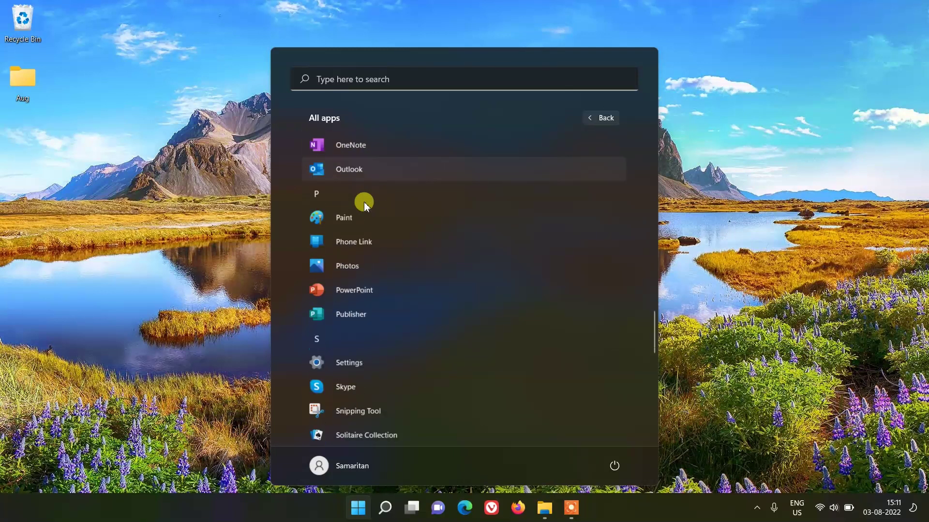
{"action": "scroll", "coordinate": [364, 201], "scroll_direction": "up", "scroll_amount": 6}
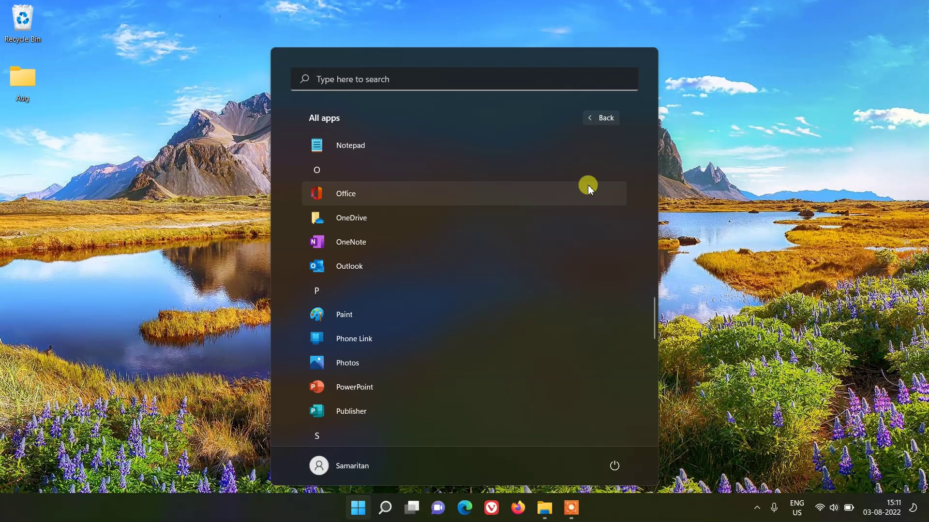
{"action": "scroll", "coordinate": [588, 187], "scroll_direction": "up", "scroll_amount": 12}
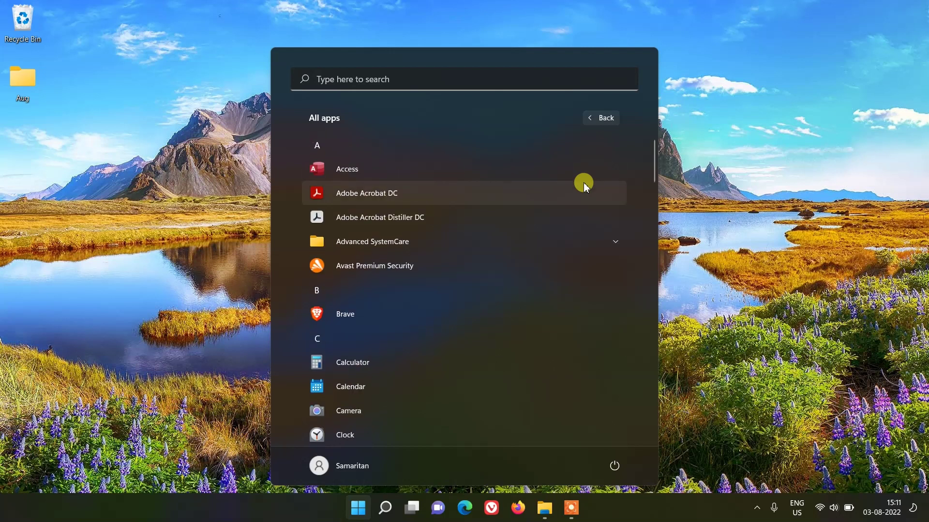
{"action": "left_click", "coordinate": [317, 292]}
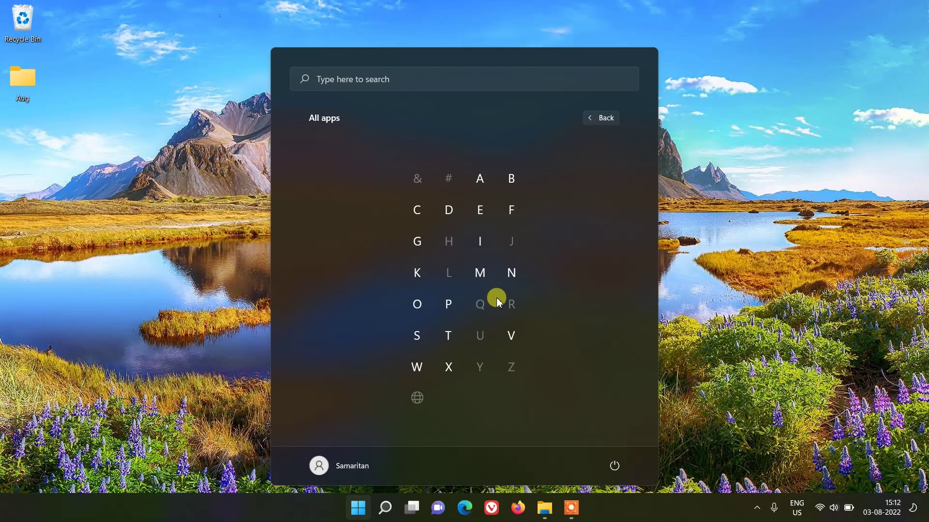
{"action": "left_click", "coordinate": [417, 335]}
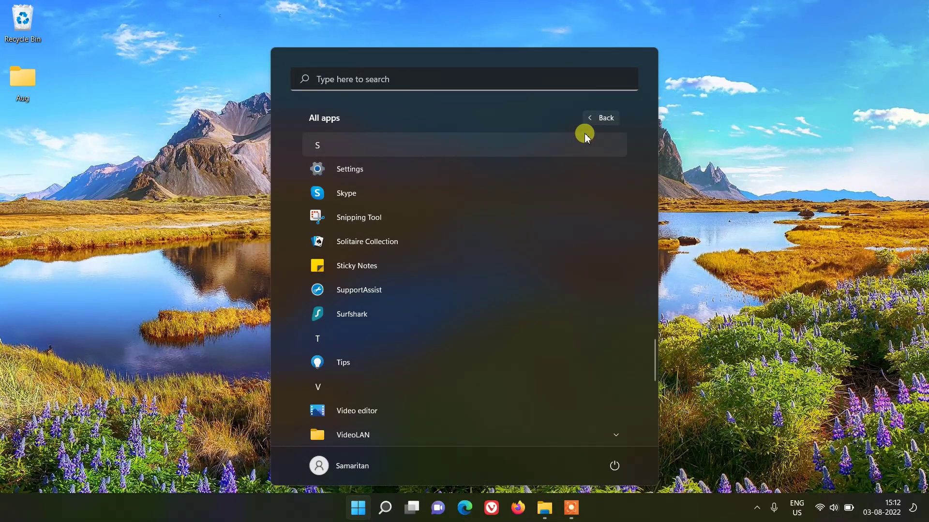
{"action": "left_click", "coordinate": [589, 119]}
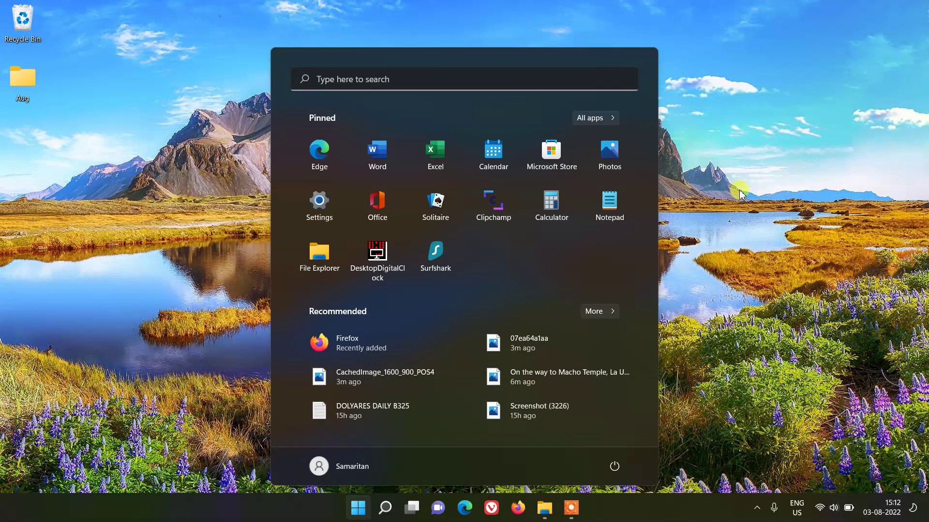
Open the Win+X quick-link menu from the Start button, dismiss it, then reopen it with Win+X.
{"action": "left_click", "coordinate": [735, 191]}
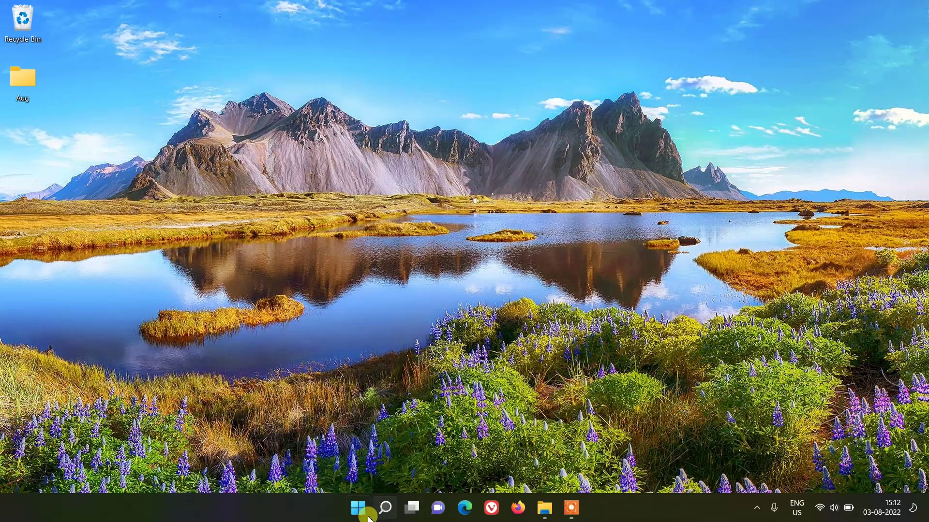
{"action": "left_click", "coordinate": [357, 508]}
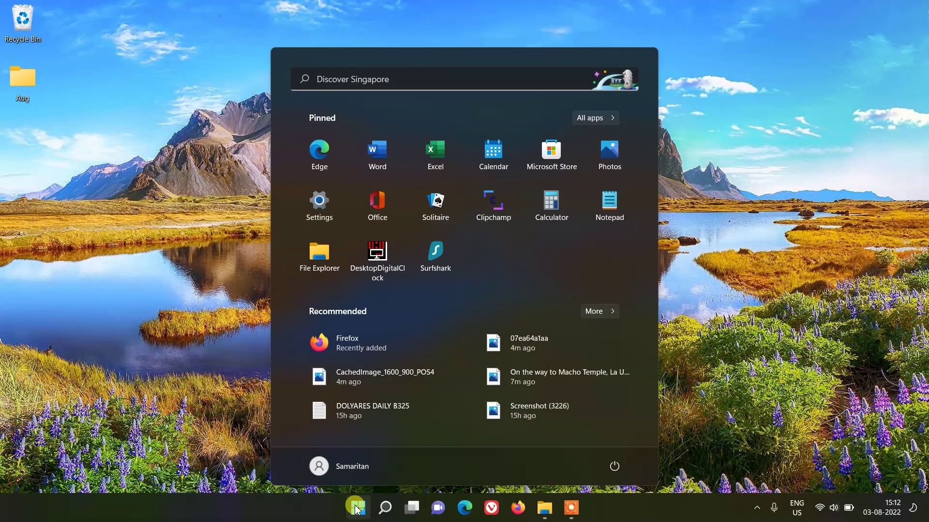
{"action": "left_click", "coordinate": [357, 510]}
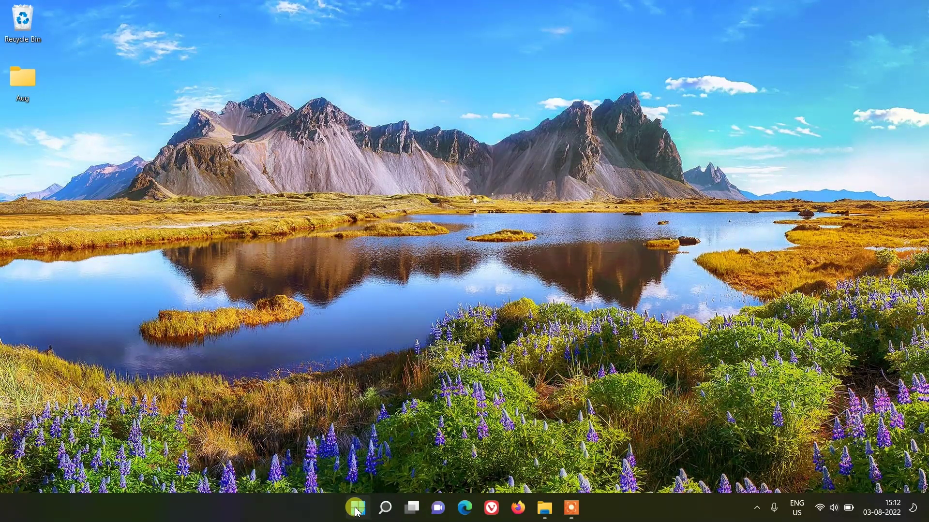
{"action": "right_click", "coordinate": [357, 512]}
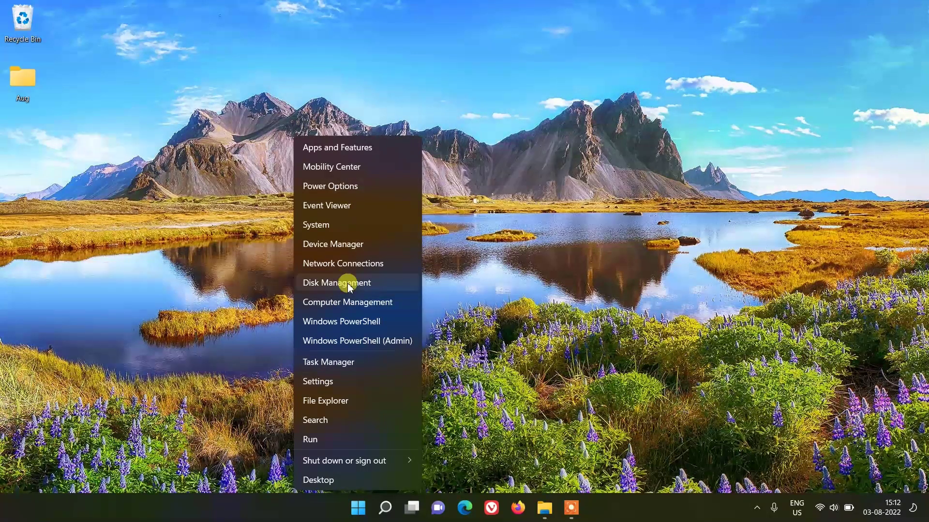
{"action": "left_click", "coordinate": [474, 254]}
{"action": "key", "text": "super+x"}
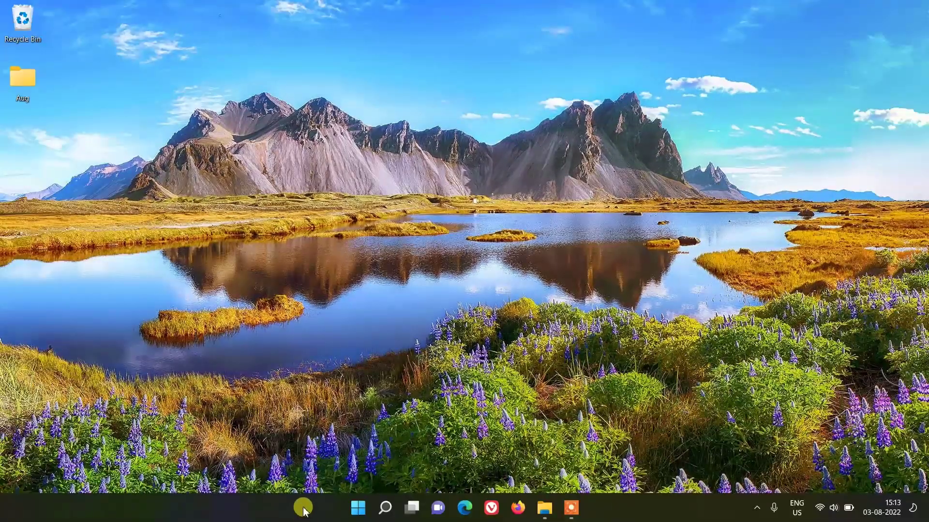
{"action": "right_click", "coordinate": [304, 512]}
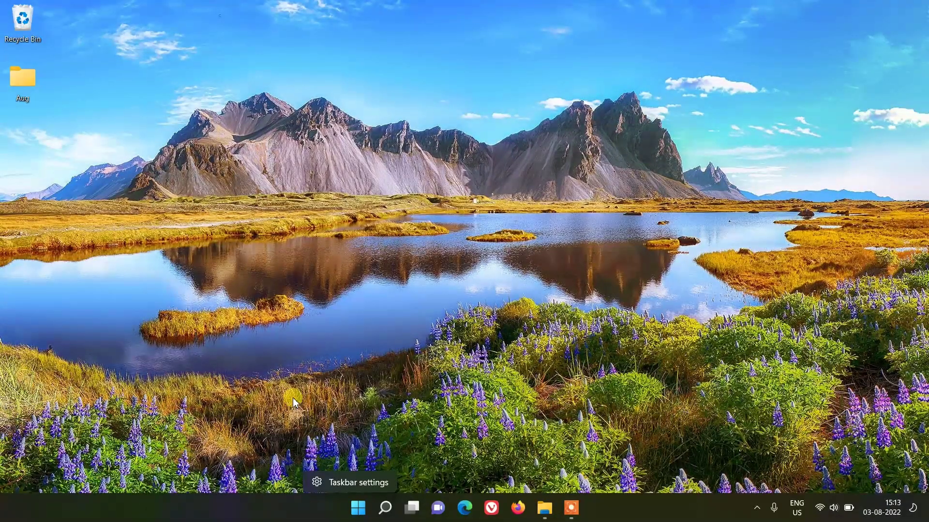
{"action": "left_click", "coordinate": [289, 507]}
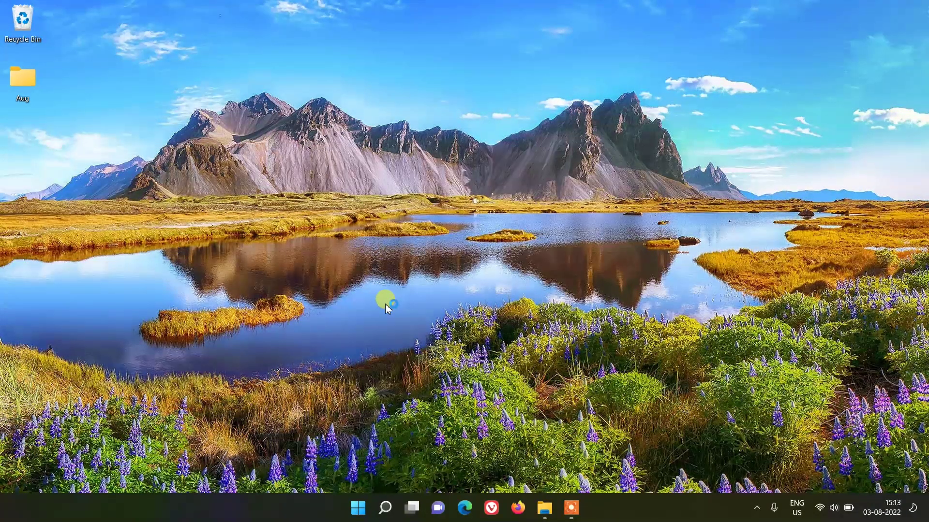
{"action": "key", "text": "ctrl+shift+Escape"}
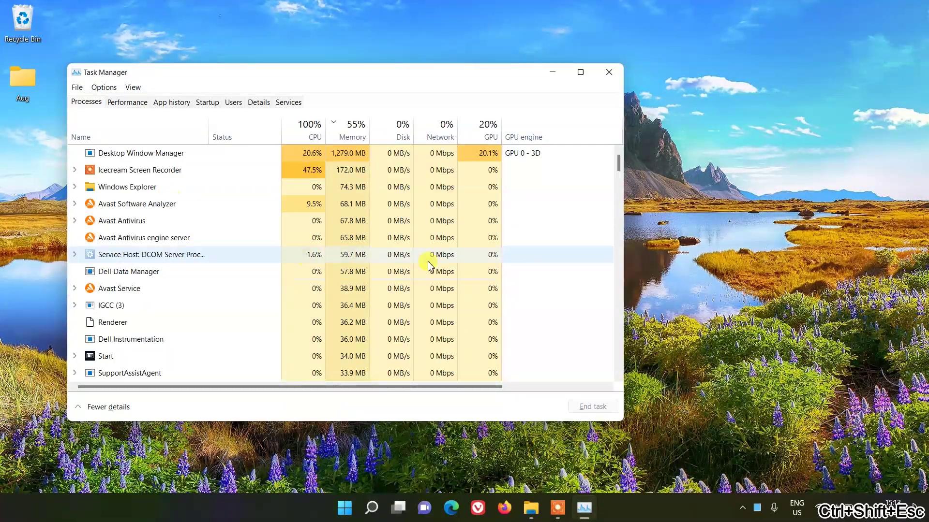
{"action": "scroll", "coordinate": [182, 186], "scroll_direction": "down", "scroll_amount": 2}
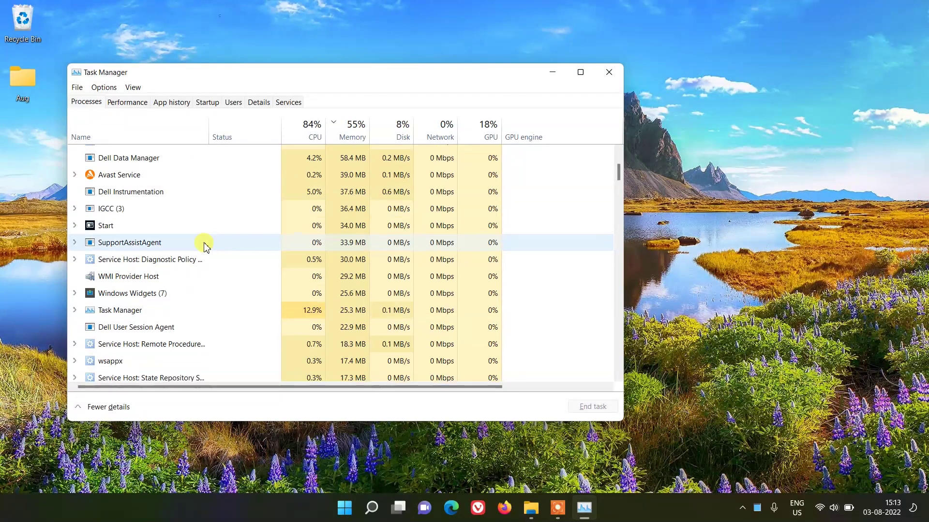
{"action": "scroll", "coordinate": [203, 246], "scroll_direction": "up", "scroll_amount": 2}
{"action": "left_click", "coordinate": [609, 72]}
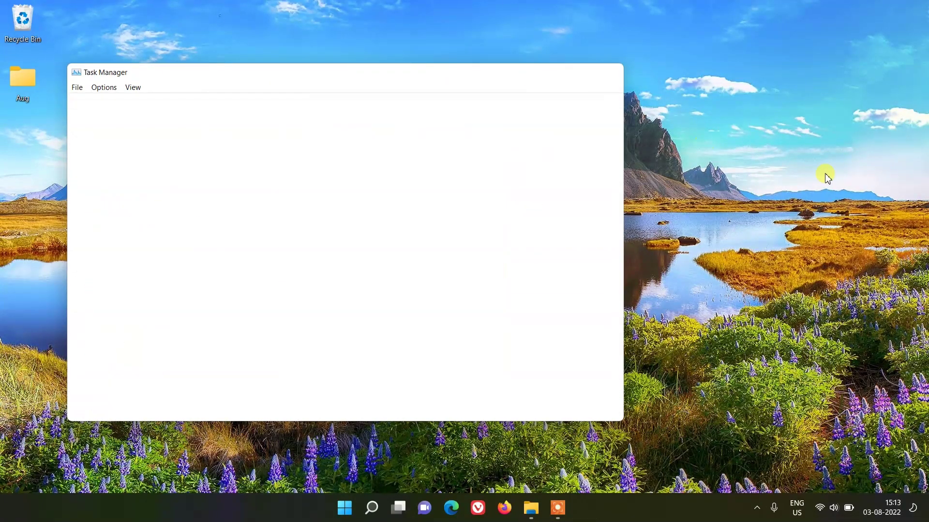
{"action": "key", "text": "super+x"}
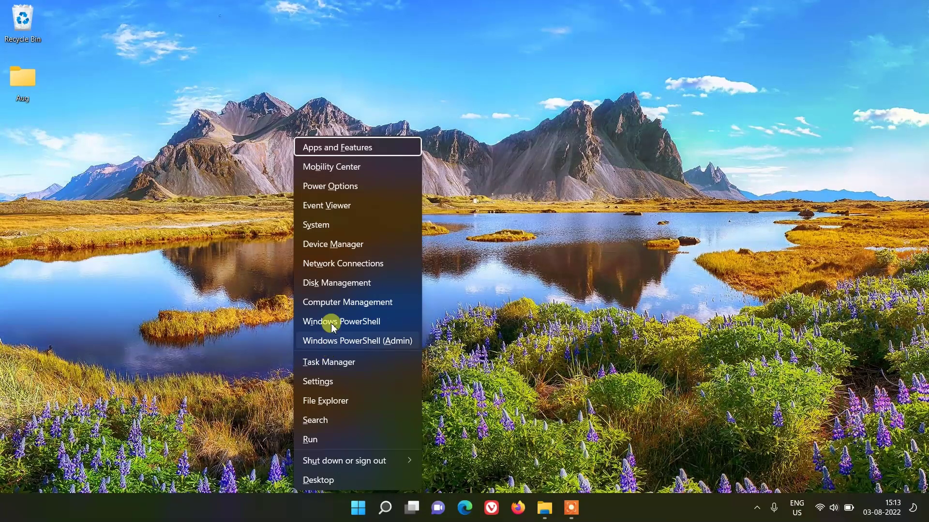
{"action": "left_click", "coordinate": [332, 362]}
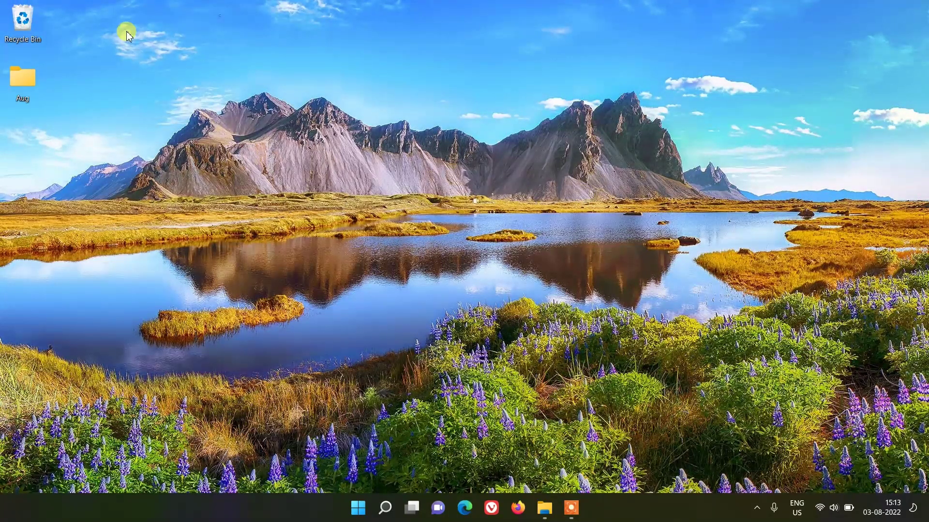
{"action": "right_click", "coordinate": [127, 35]}
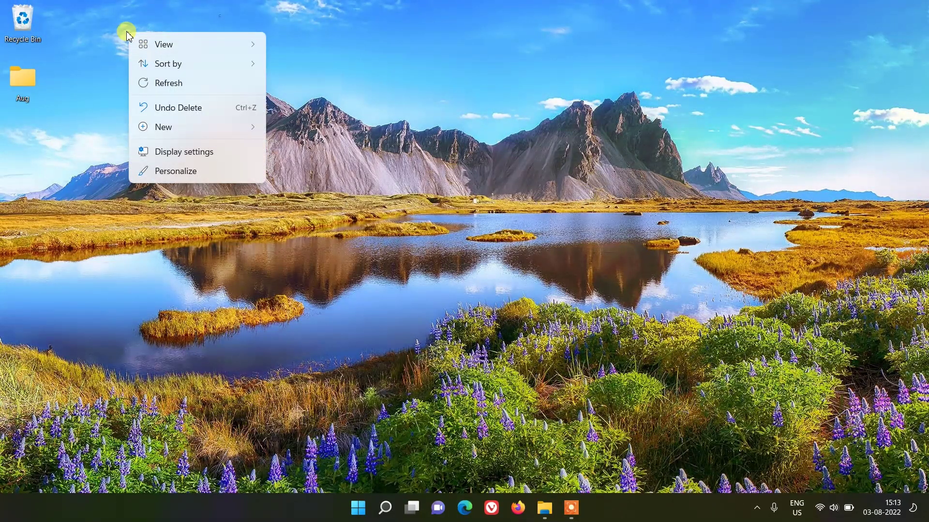
{"action": "mouse_move", "coordinate": [146, 43]}
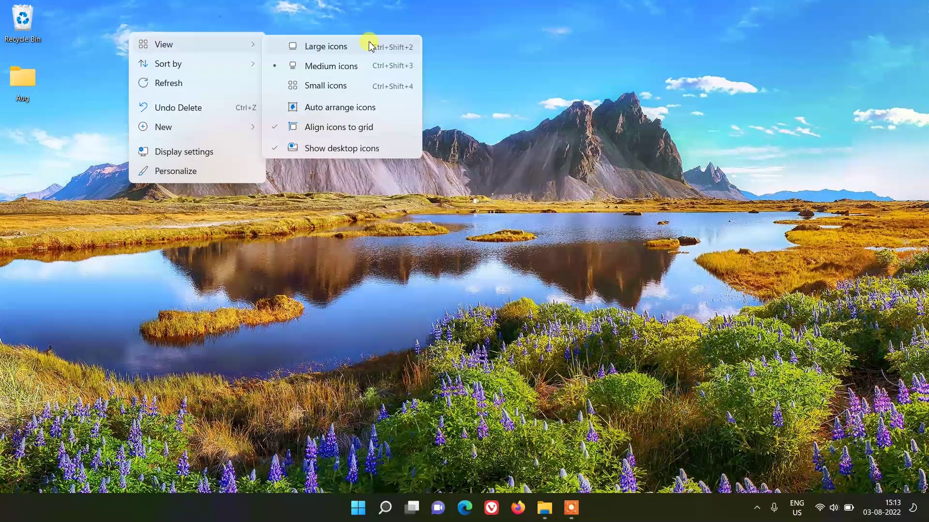
{"action": "left_click", "coordinate": [324, 150]}
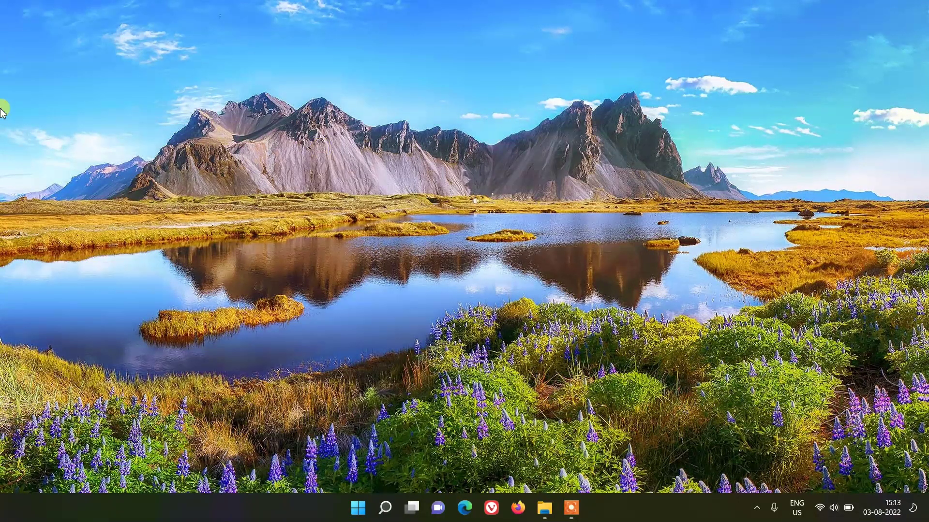
{"action": "right_click", "coordinate": [222, 58]}
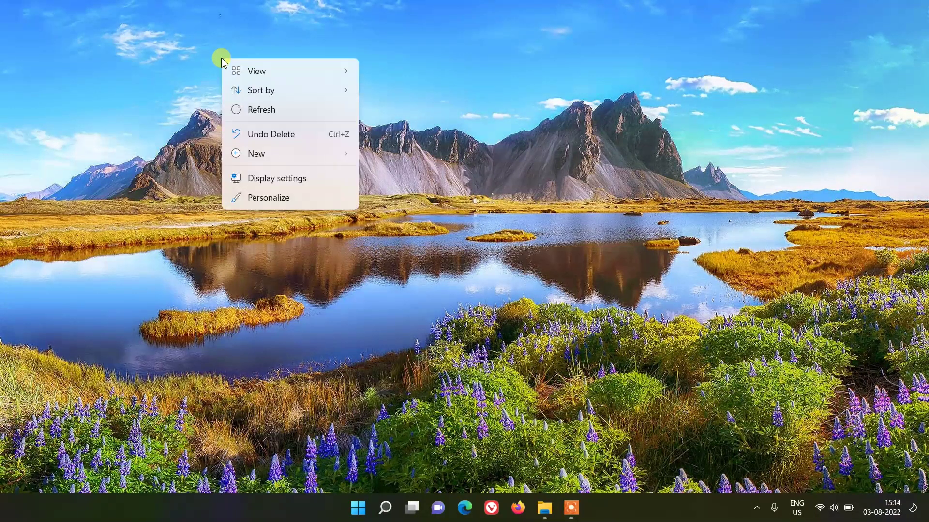
{"action": "mouse_move", "coordinate": [229, 67]}
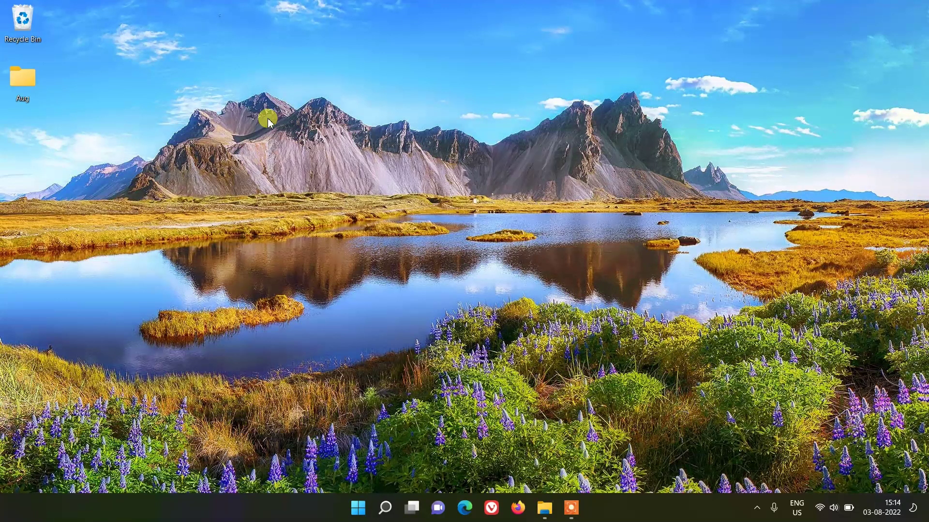
Open the Speakers output device properties in Settings' Sound page.
{"action": "left_click", "coordinate": [359, 513]}
{"action": "left_click", "coordinate": [307, 204]}
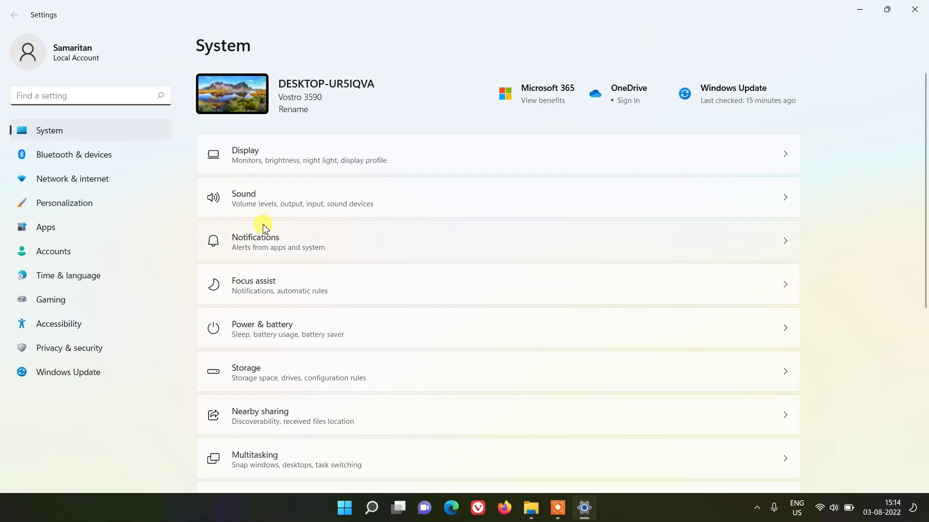
{"action": "left_click", "coordinate": [559, 207]}
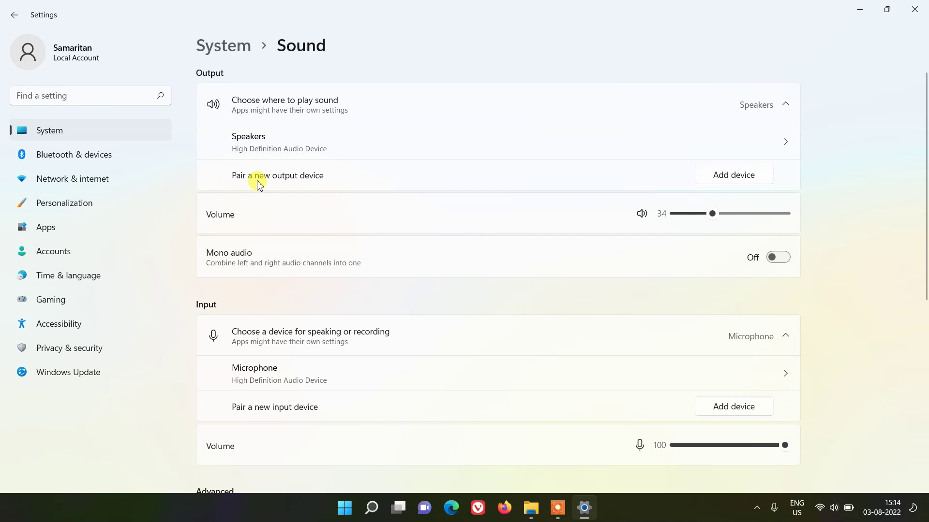
{"action": "left_click", "coordinate": [785, 143]}
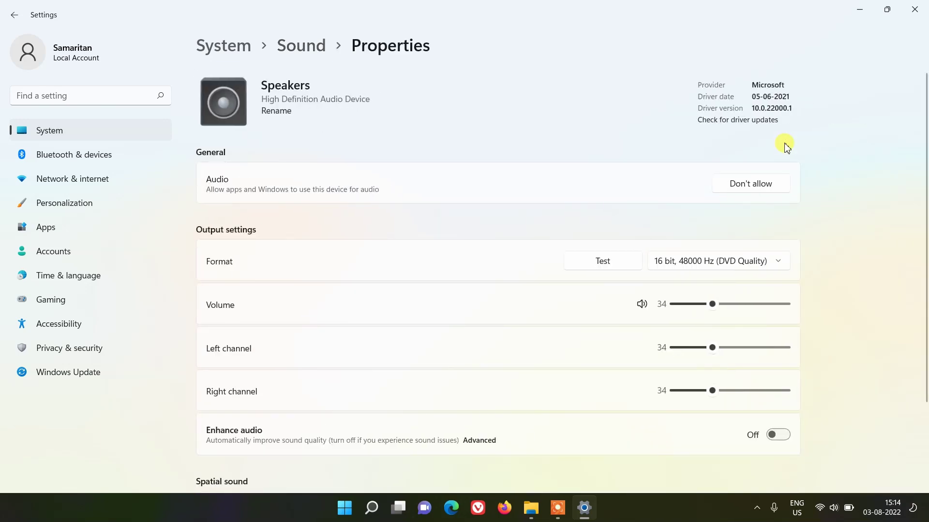
{"action": "scroll", "coordinate": [430, 228], "scroll_direction": "down", "scroll_amount": 1}
{"action": "scroll", "coordinate": [412, 287], "scroll_direction": "up", "scroll_amount": 1}
{"action": "scroll", "coordinate": [796, 398], "scroll_direction": "down", "scroll_amount": 1}
{"action": "scroll", "coordinate": [784, 431], "scroll_direction": "up", "scroll_amount": 1}
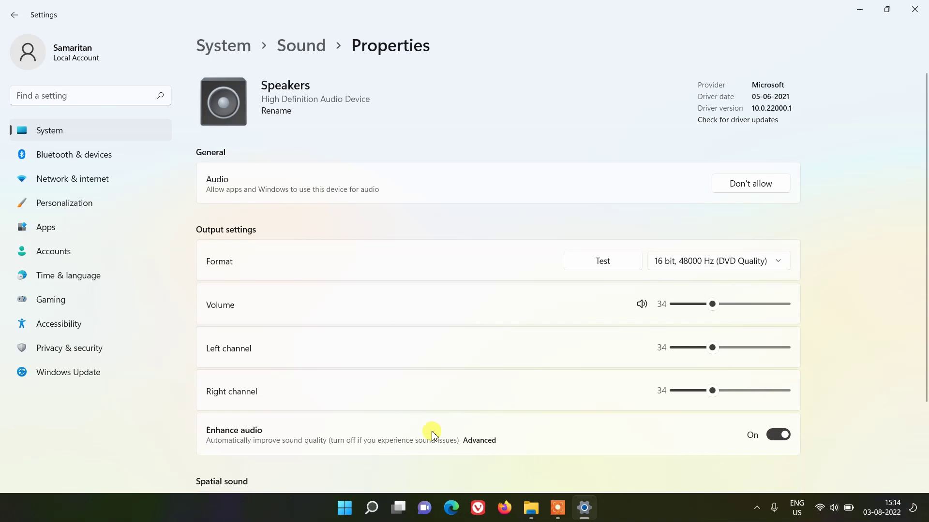
Set the speakers' spatial sound format to Windows Sonic for Headphones and apply it.
{"action": "left_click", "coordinate": [476, 445]}
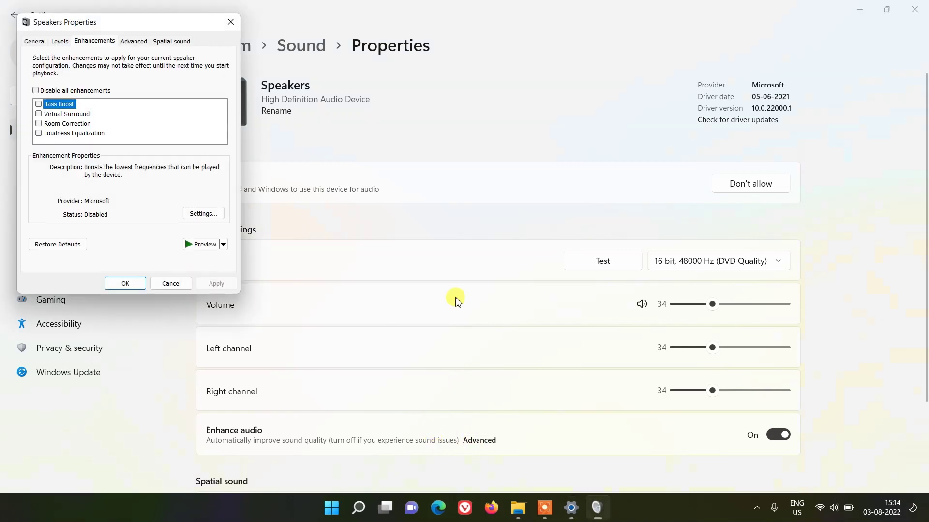
{"action": "left_click", "coordinate": [169, 43]}
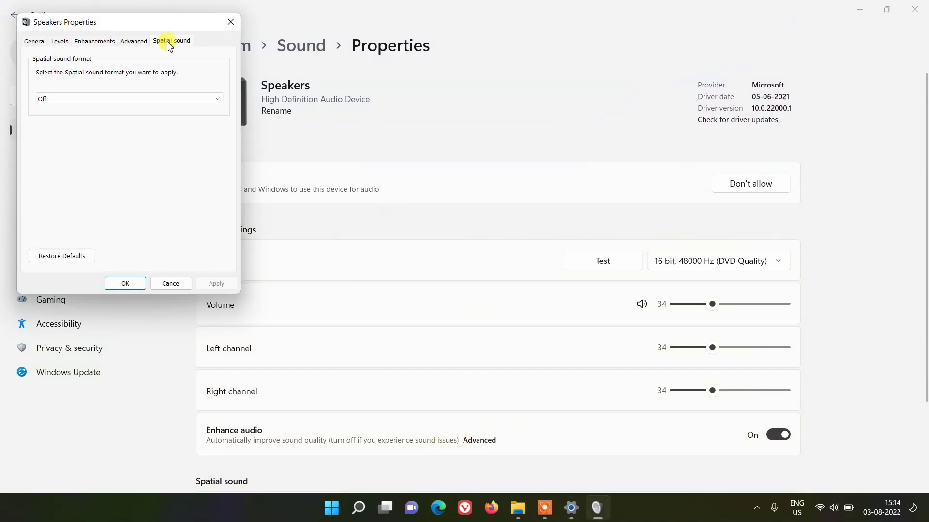
{"action": "left_click", "coordinate": [150, 98]}
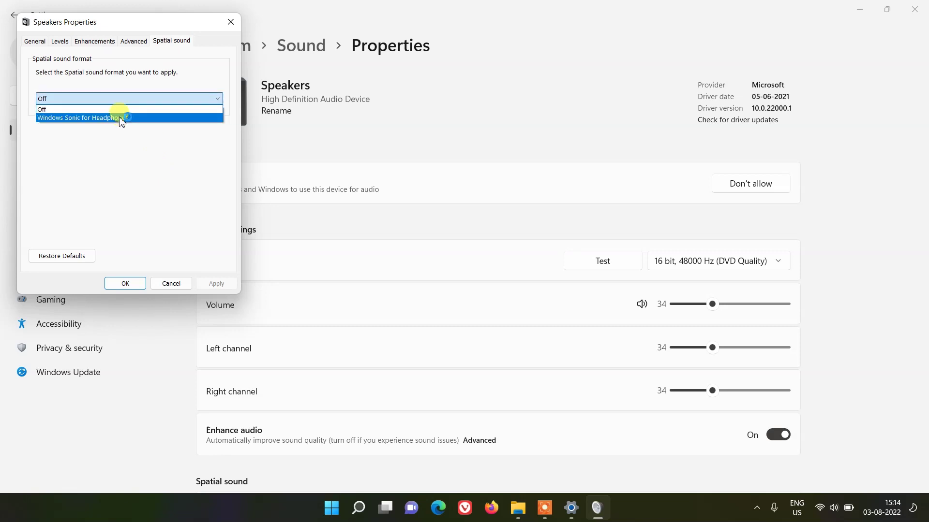
{"action": "left_click", "coordinate": [124, 119]}
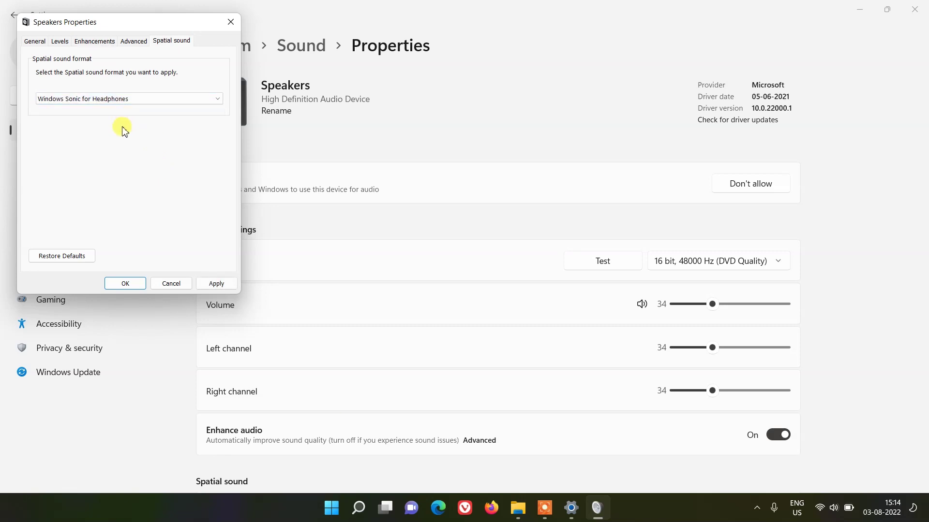
{"action": "left_click", "coordinate": [218, 284]}
{"action": "left_click", "coordinate": [124, 284]}
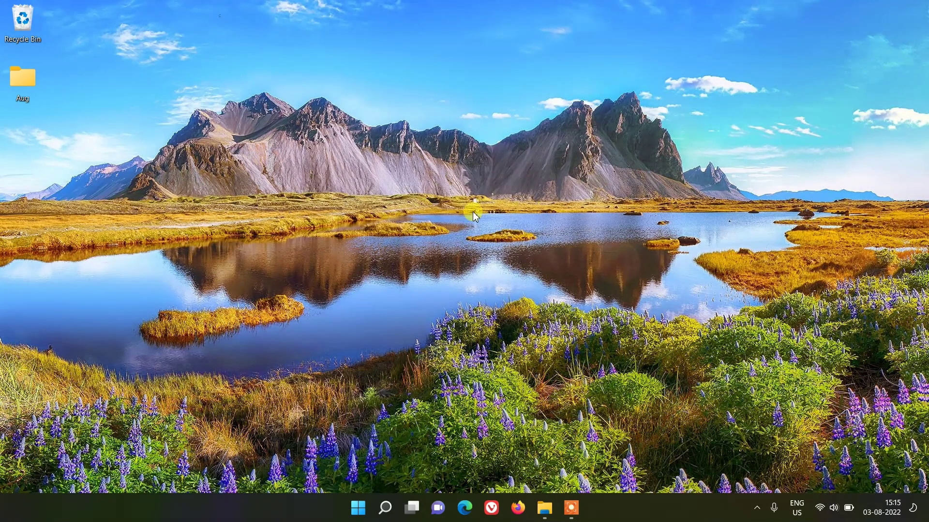
Open the Temporary files breakdown under Settings > System > Storage.
{"action": "left_click", "coordinate": [358, 508]}
{"action": "left_click", "coordinate": [320, 205]}
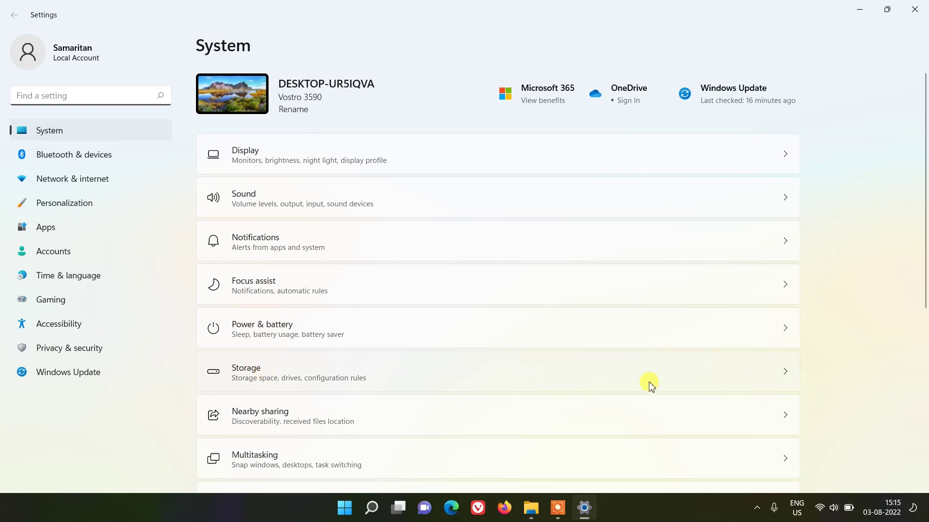
{"action": "left_click", "coordinate": [532, 384]}
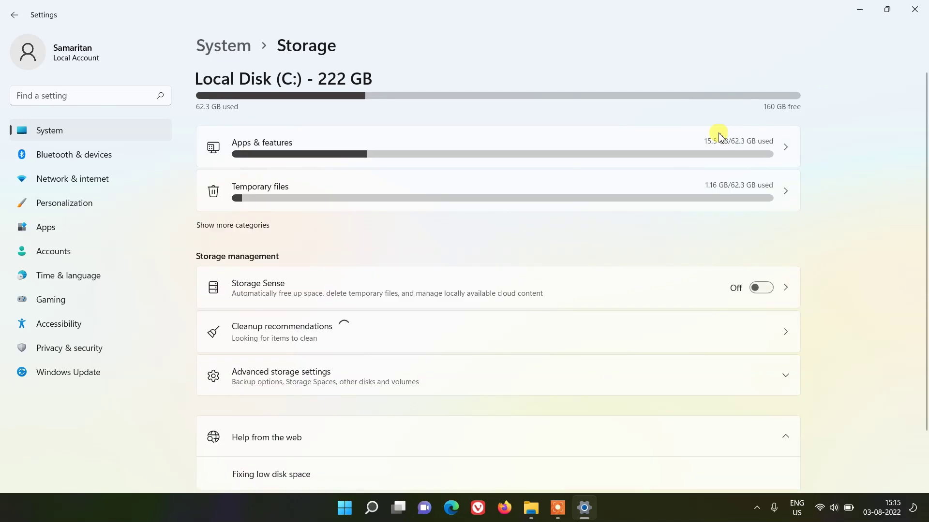
{"action": "left_click", "coordinate": [787, 196]}
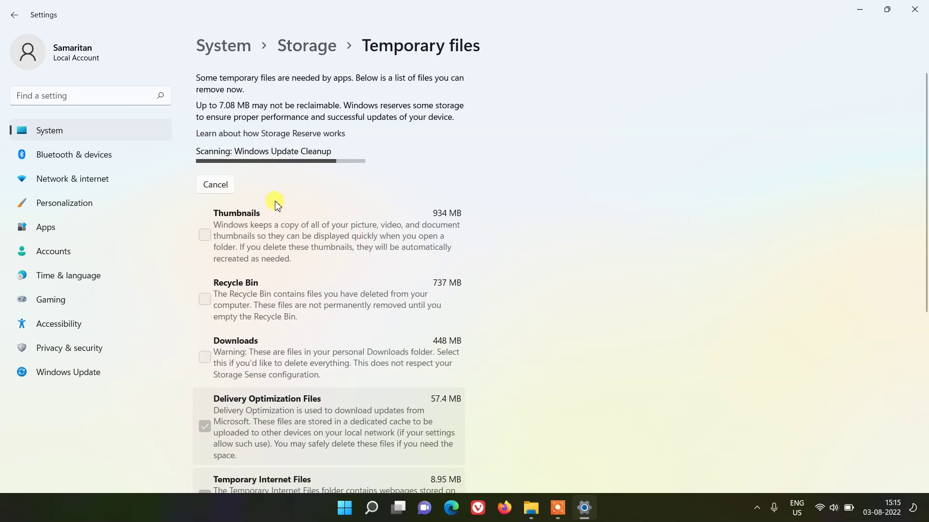
{"action": "scroll", "coordinate": [277, 205], "scroll_direction": "down", "scroll_amount": 5}
{"action": "scroll", "coordinate": [290, 254], "scroll_direction": "up", "scroll_amount": 5}
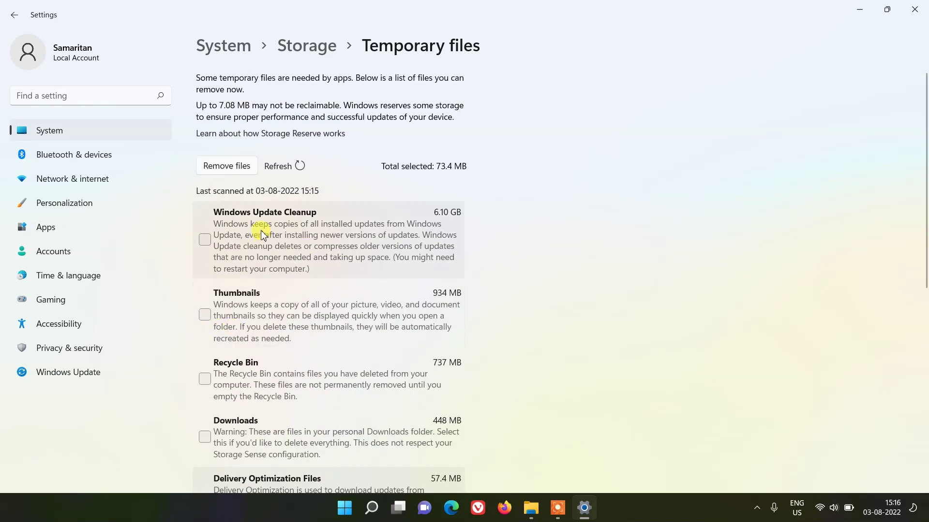
Include the Recycle Bin, permanently remove the selected temporary files, and close Settings.
{"action": "left_click", "coordinate": [206, 382]}
{"action": "scroll", "coordinate": [290, 294], "scroll_direction": "down", "scroll_amount": 3}
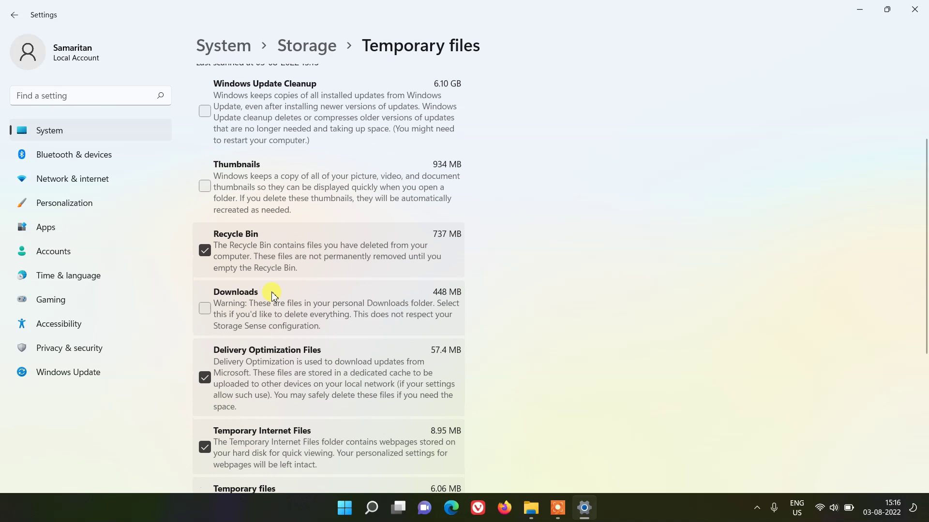
{"action": "scroll", "coordinate": [309, 339], "scroll_direction": "up", "scroll_amount": 3}
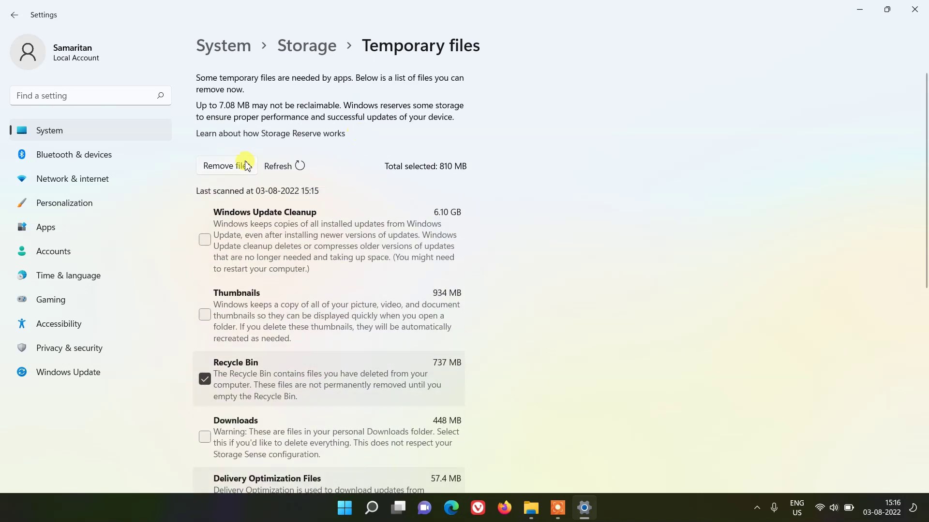
{"action": "left_click", "coordinate": [243, 166]}
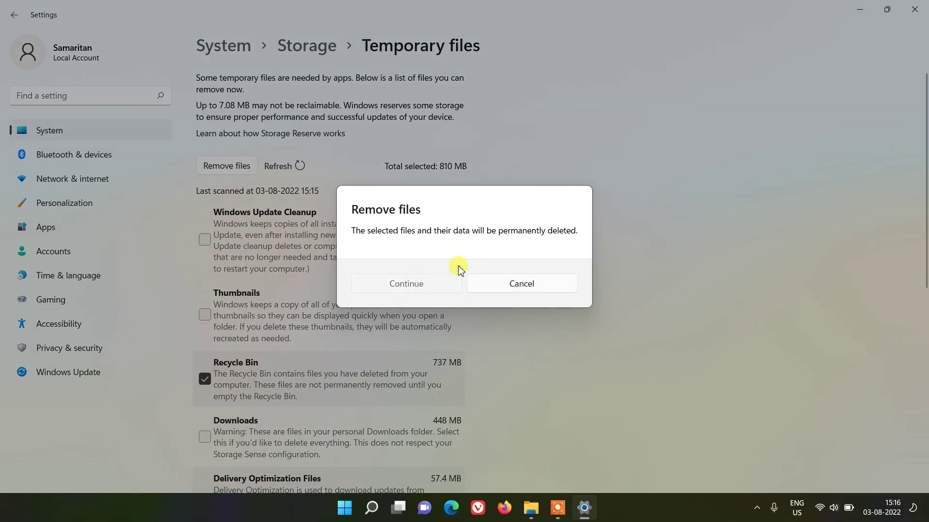
{"action": "left_click", "coordinate": [413, 283]}
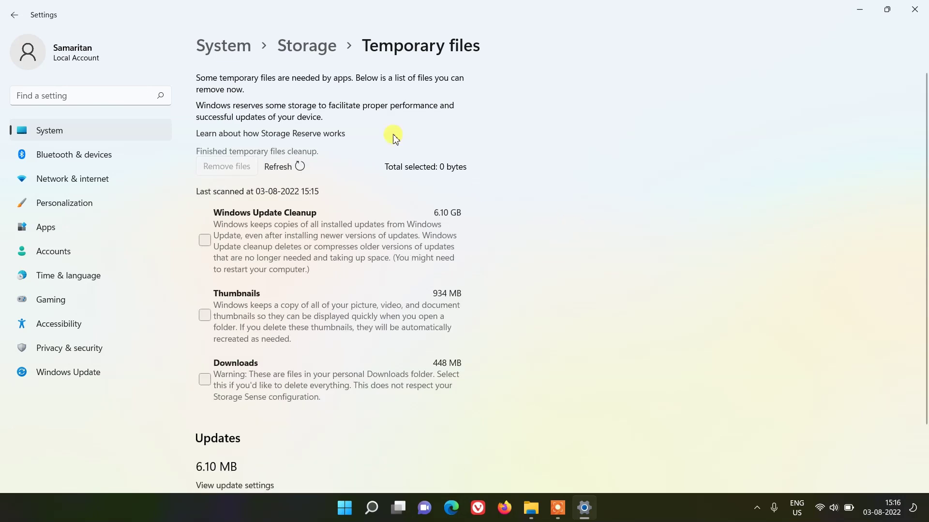
{"action": "left_click", "coordinate": [14, 15]}
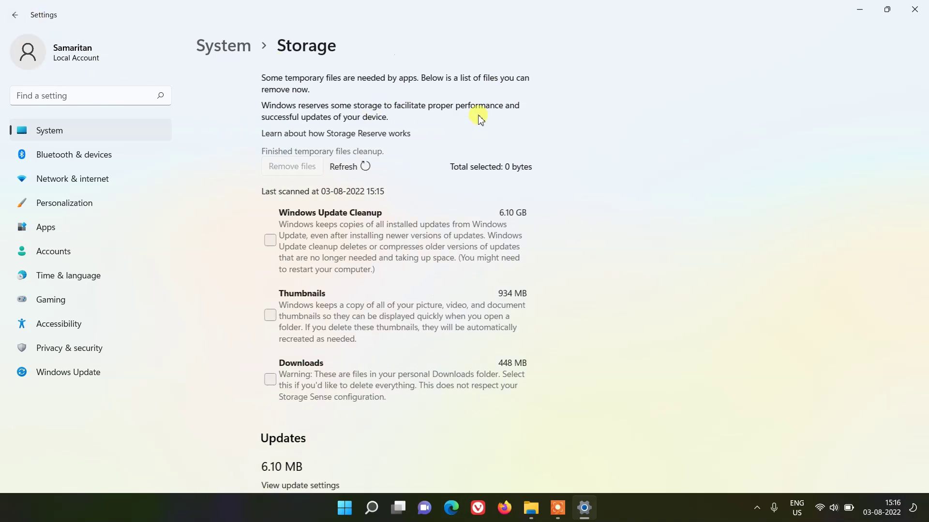
{"action": "left_click", "coordinate": [921, 6]}
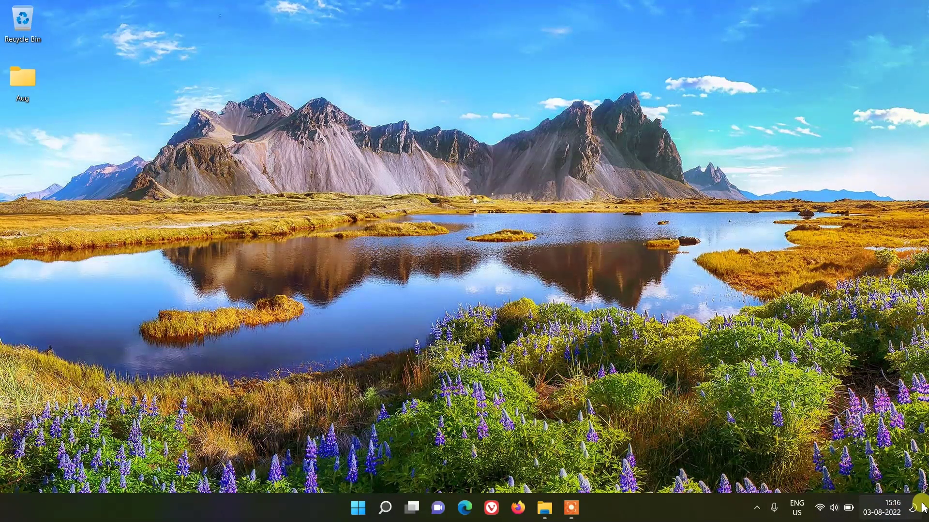
Turn on night light in Display settings and schedule it for set hours, 9 PM to 7 AM.
{"action": "right_click", "coordinate": [241, 110]}
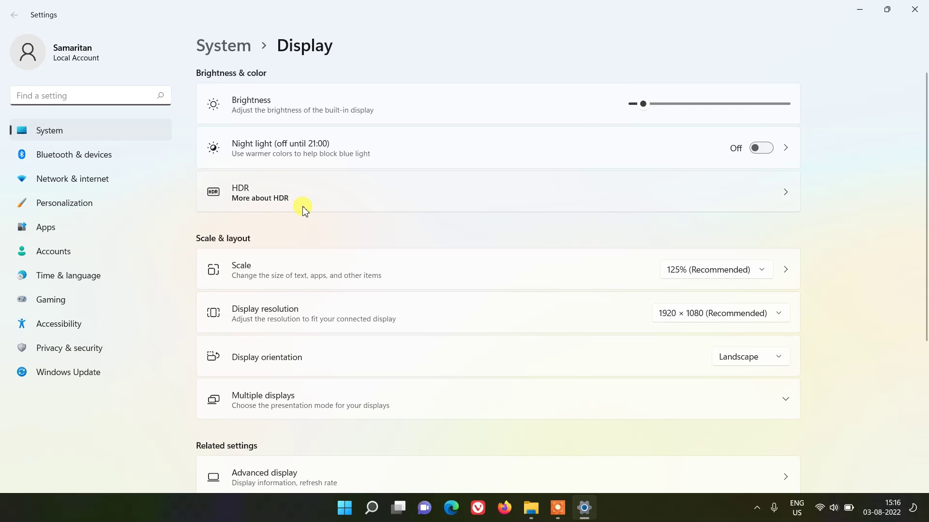
{"action": "left_click", "coordinate": [772, 150]}
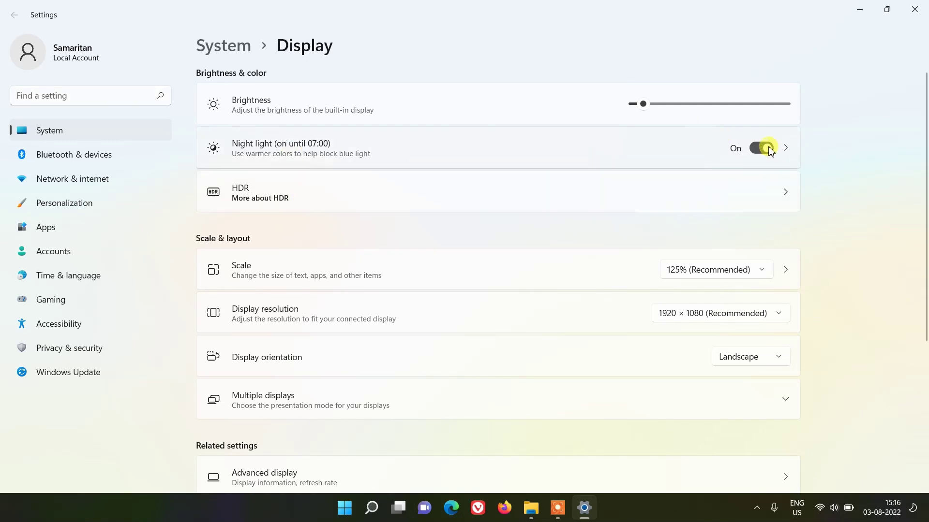
{"action": "left_click", "coordinate": [772, 151]}
{"action": "left_click", "coordinate": [771, 150]}
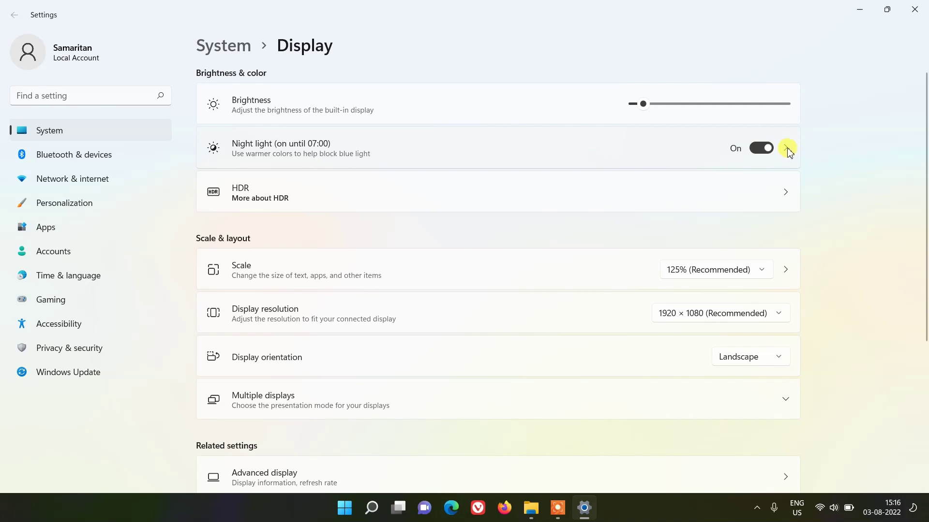
{"action": "left_click", "coordinate": [786, 150]}
{"action": "left_click", "coordinate": [251, 269]}
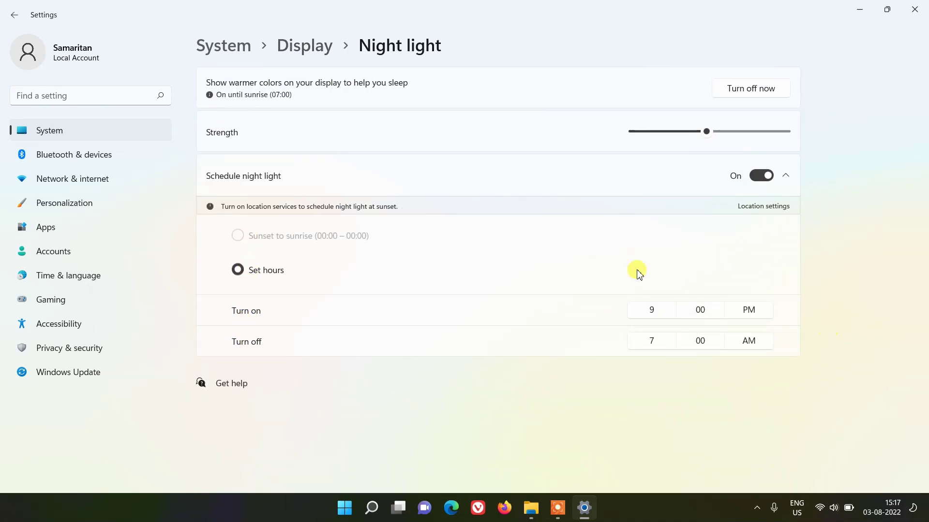
{"action": "left_click", "coordinate": [14, 15]}
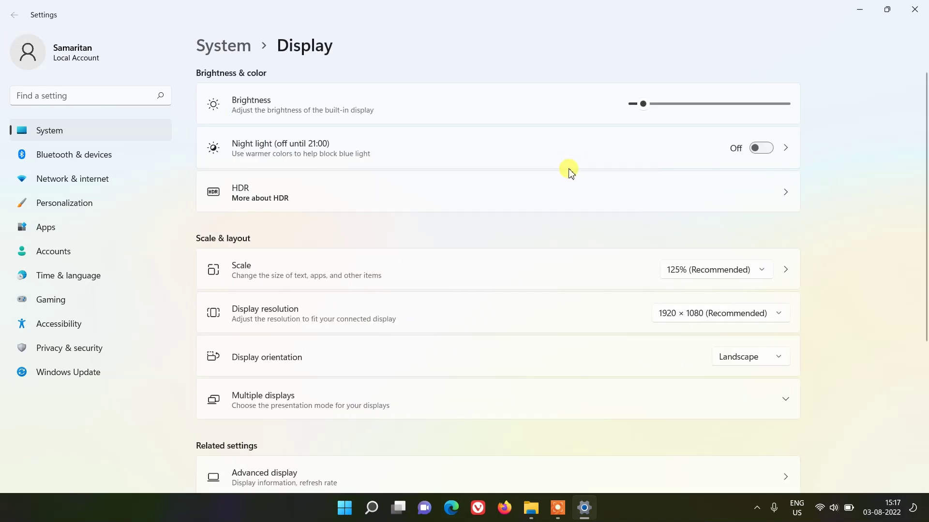
{"action": "left_click", "coordinate": [915, 9]}
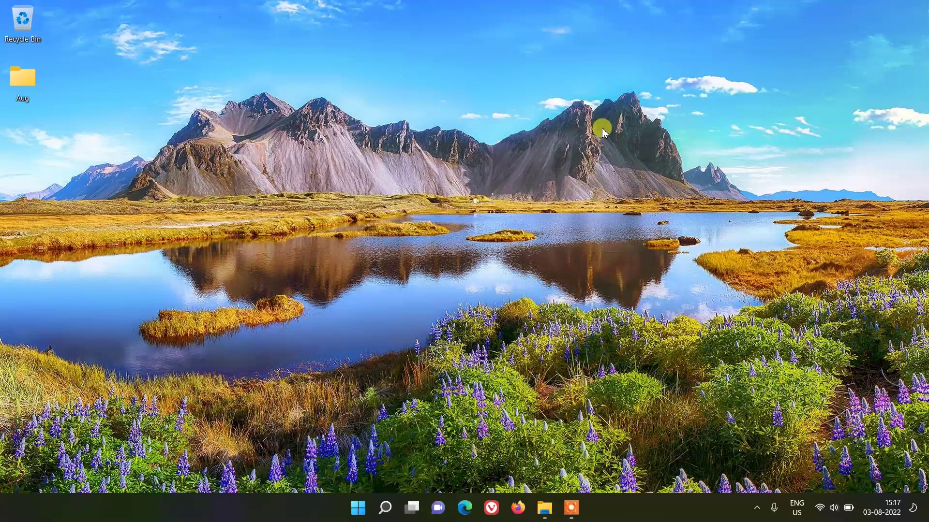
Create a new text document and paste the 'night light' line from the first note into it.
{"action": "right_click", "coordinate": [284, 120]}
{"action": "mouse_move", "coordinate": [324, 200]}
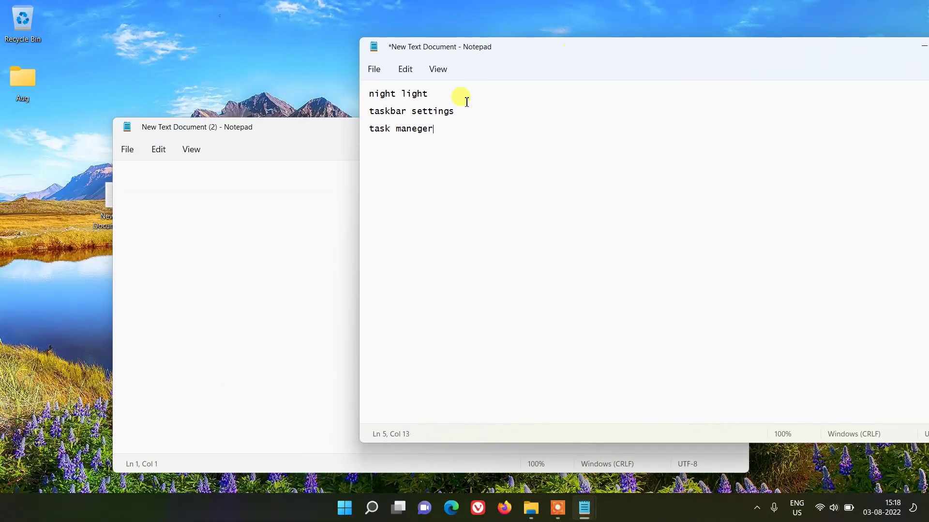
{"action": "left_click_drag", "start_coordinate": [462, 94], "coordinate": [311, 97]}
{"action": "key", "text": "ctrl+c"}
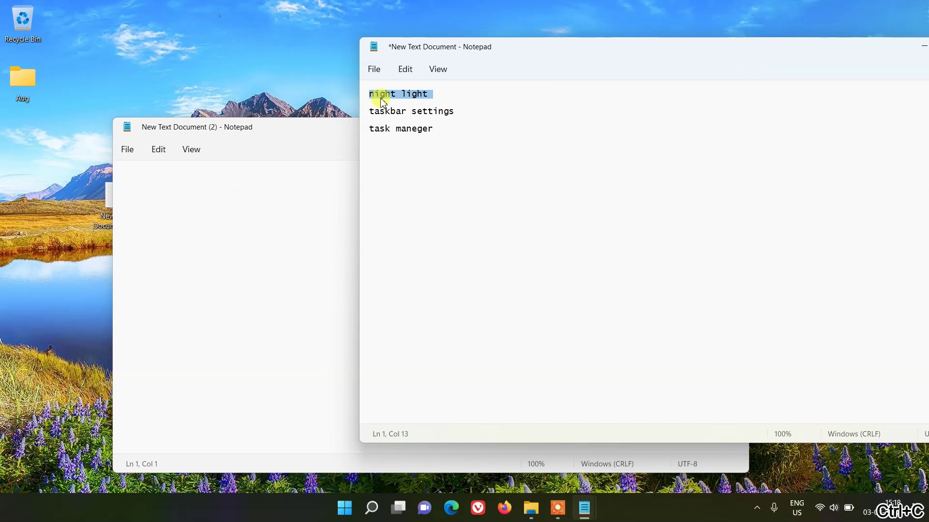
{"action": "left_click", "coordinate": [165, 184]}
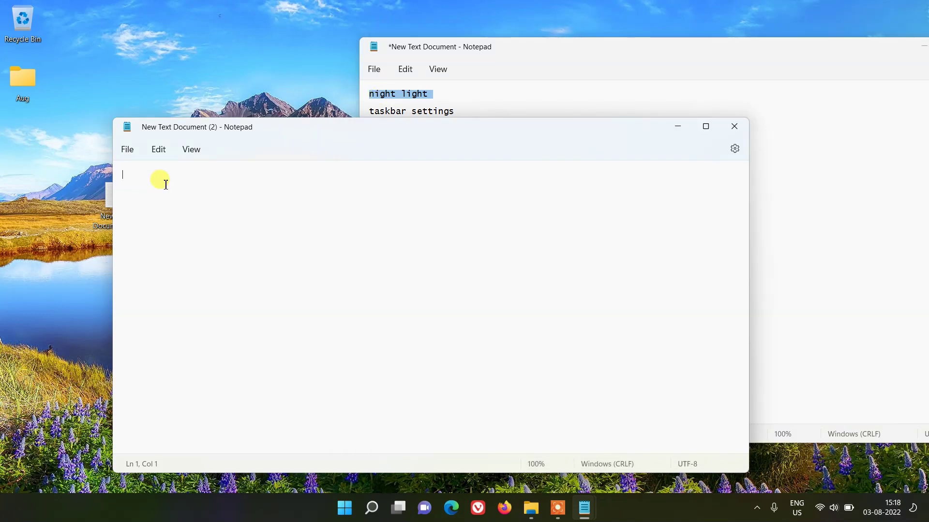
{"action": "key", "text": "ctrl+v"}
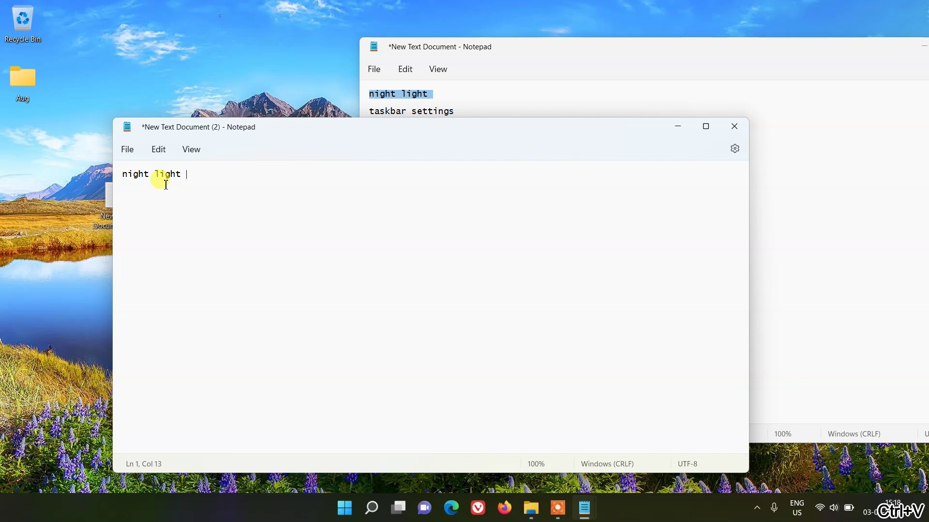
Copy the night light, taskbar settings and task maneger lines, then start a new line in the second document.
{"action": "left_click", "coordinate": [537, 58]}
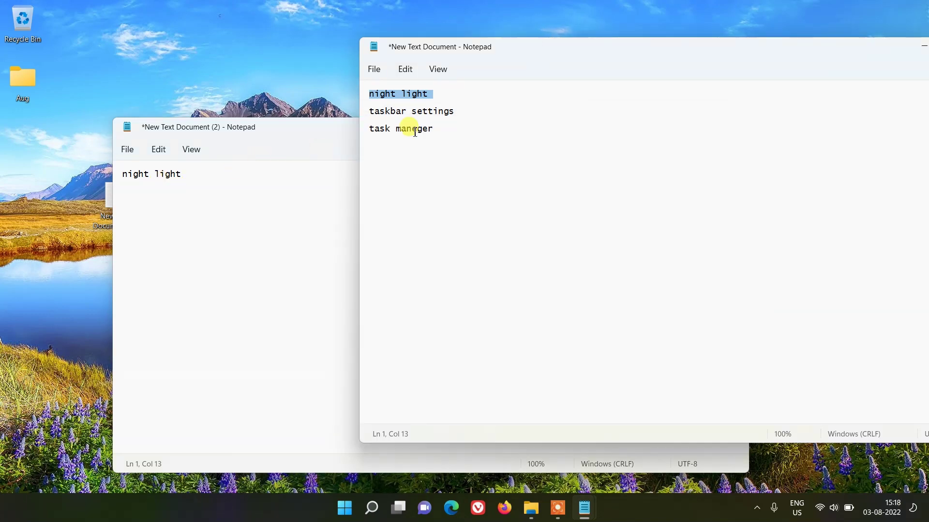
{"action": "left_click", "coordinate": [443, 94]}
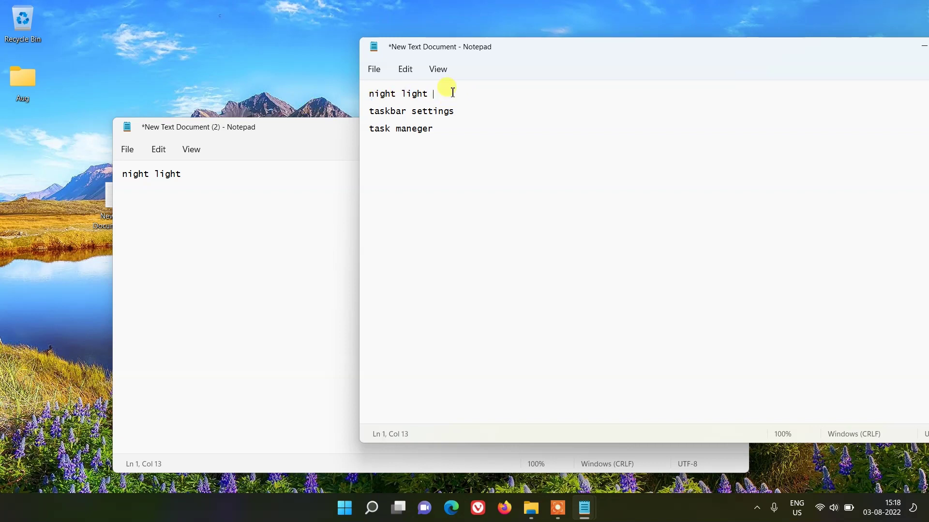
{"action": "left_click_drag", "start_coordinate": [441, 91], "coordinate": [332, 93]}
{"action": "key", "text": "ctrl+c"}
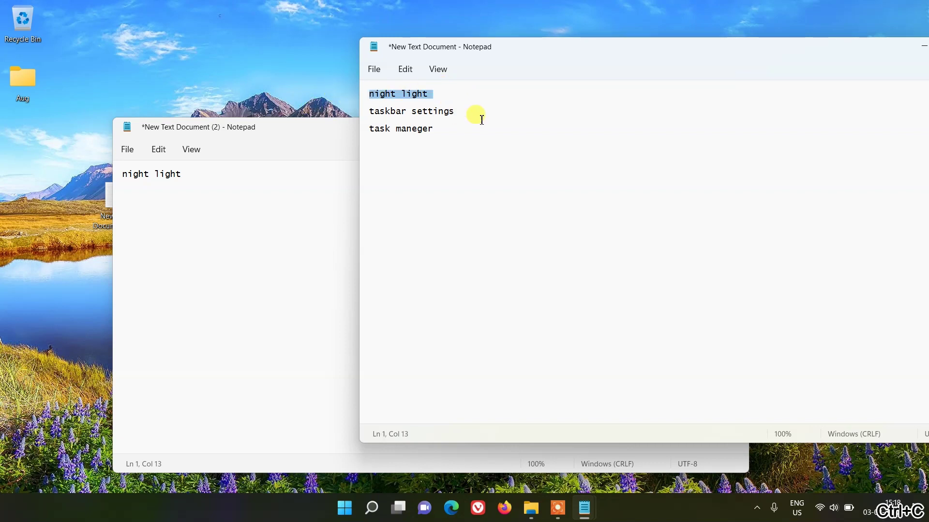
{"action": "left_click_drag", "start_coordinate": [477, 112], "coordinate": [340, 118]}
{"action": "triple_click", "coordinate": [448, 127]}
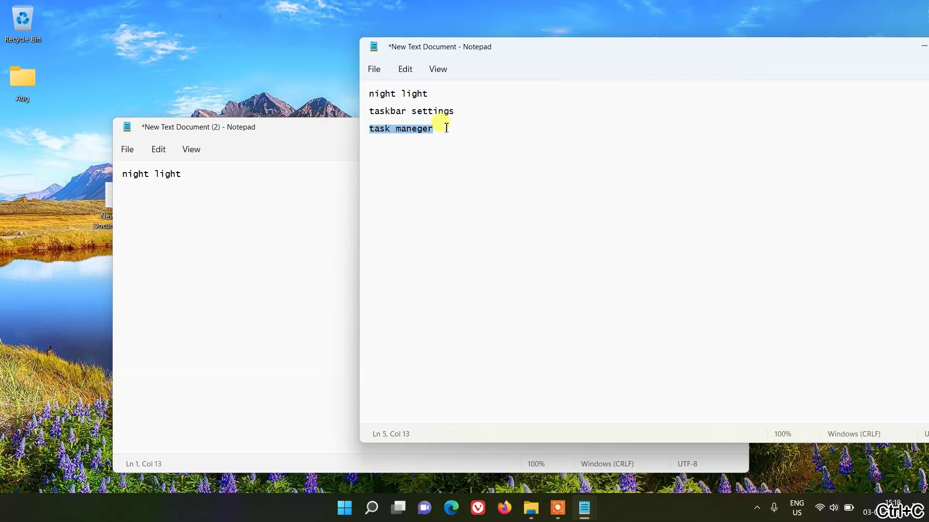
{"action": "left_click", "coordinate": [126, 198]}
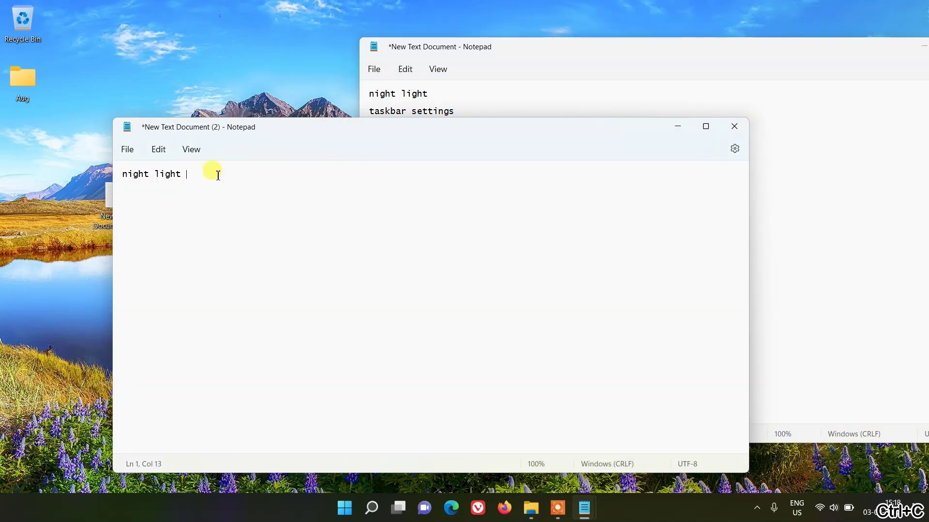
{"action": "key", "text": "Return"}
{"action": "key", "text": "Return"}
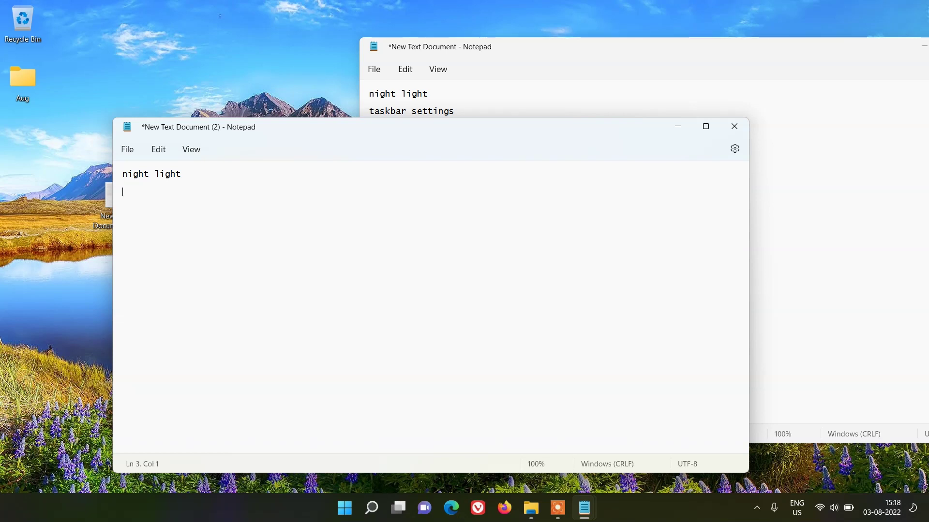
Turn on clipboard history with Win+V.
{"action": "key", "text": "super+v"}
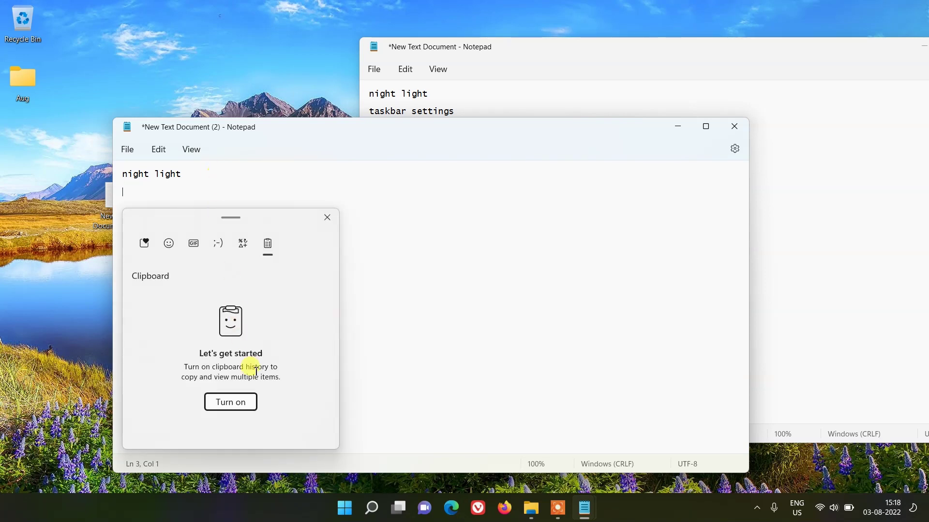
{"action": "left_click", "coordinate": [232, 402]}
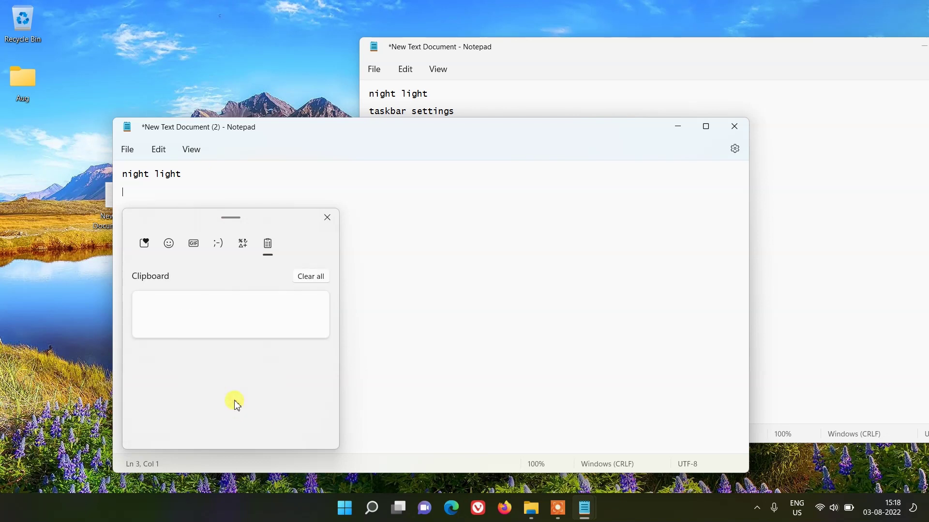
{"action": "left_click_drag", "start_coordinate": [267, 219], "coordinate": [408, 172]}
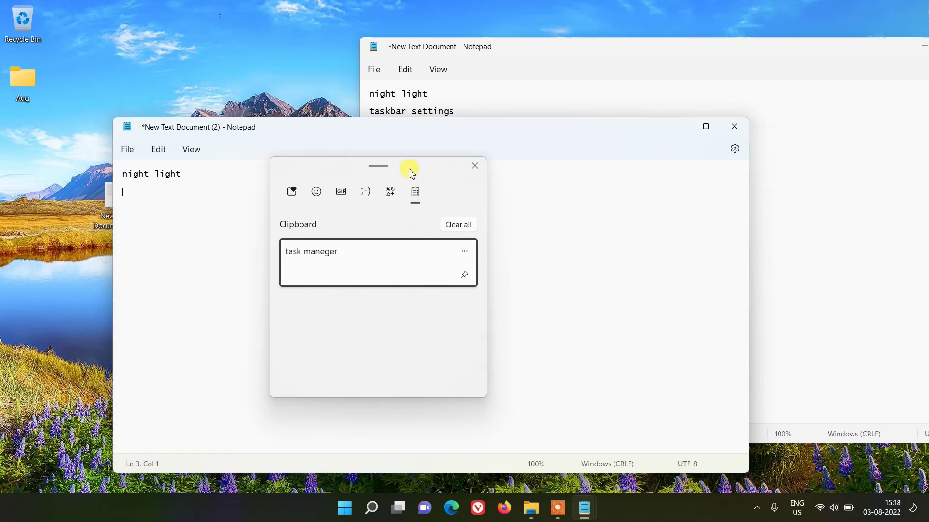
Paste taskbar settings and both task maneger entries from clipboard history on separate lines.
{"action": "key", "text": "super+v"}
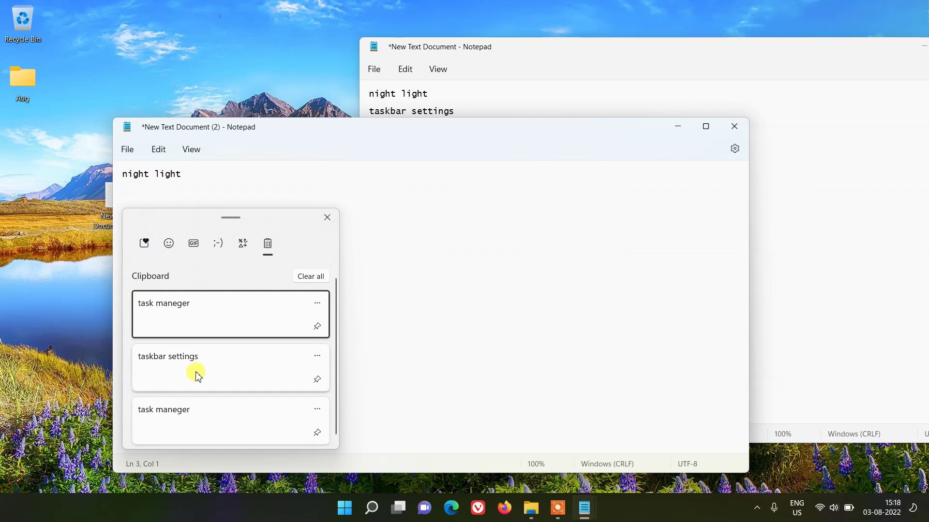
{"action": "left_click", "coordinate": [191, 360]}
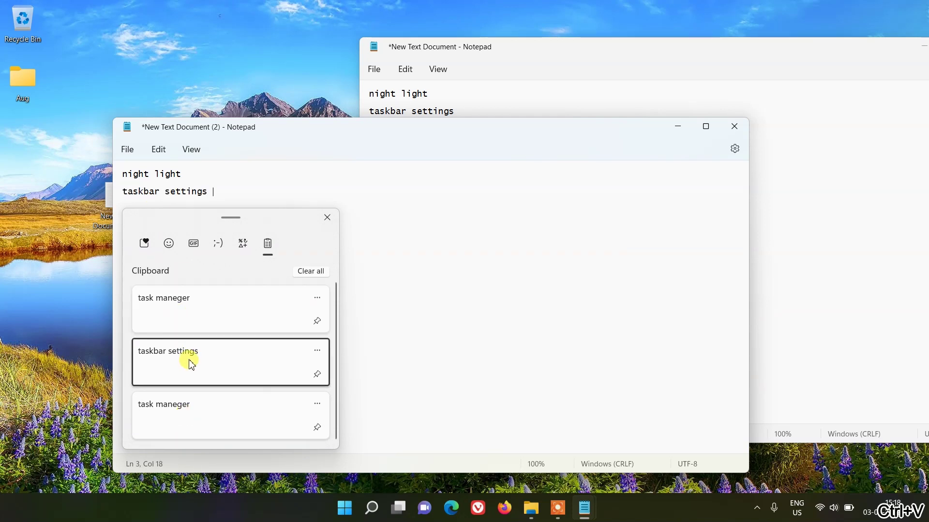
{"action": "key", "text": "Return"}
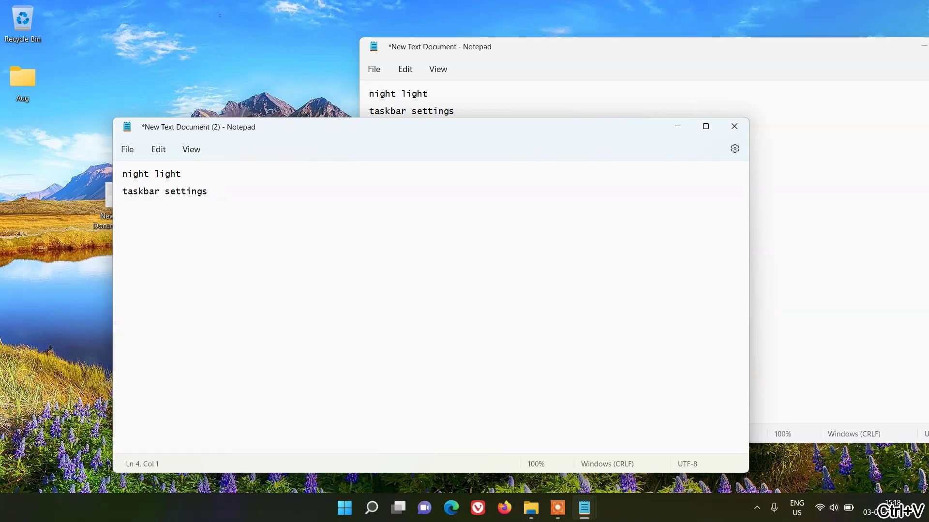
{"action": "key", "text": "super+v"}
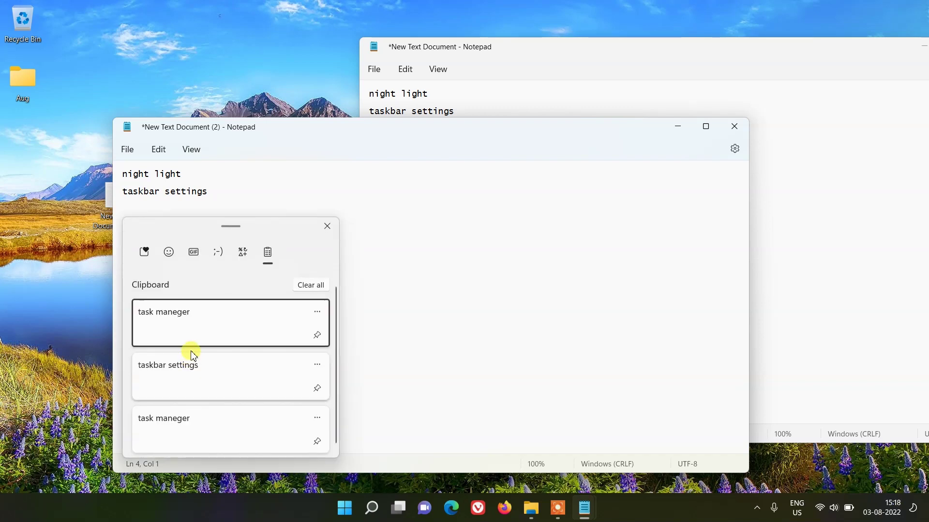
{"action": "left_click", "coordinate": [190, 426]}
{"action": "key", "text": "Return"}
{"action": "key", "text": "super+v"}
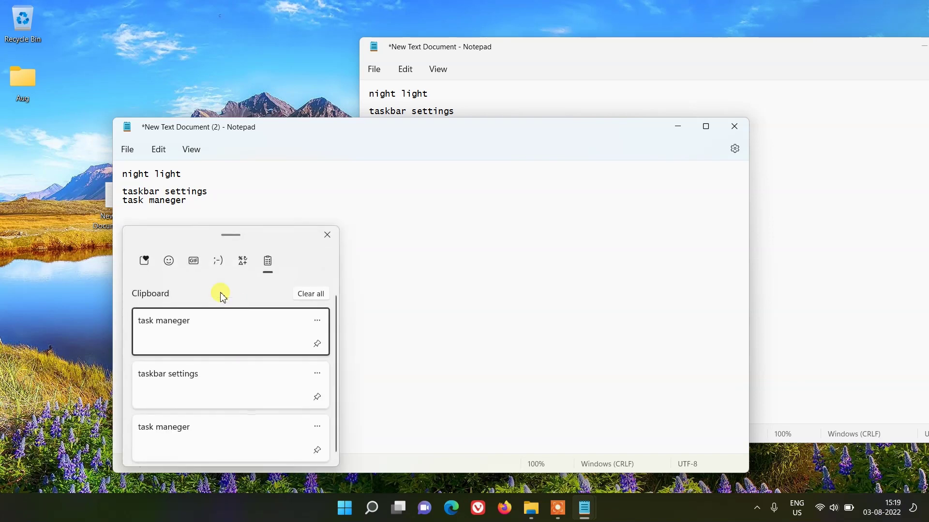
{"action": "left_click", "coordinate": [191, 329]}
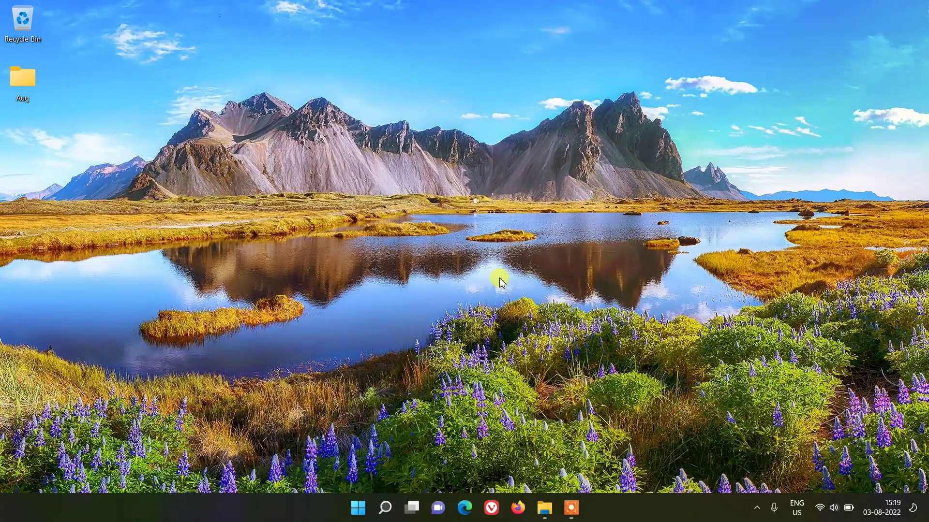
Take a full-screen screenshot with Win+PrtSc, then launch Snipping Tool by searching 'snip'.
{"action": "key", "text": "super+Print"}
{"action": "key", "text": "super"}
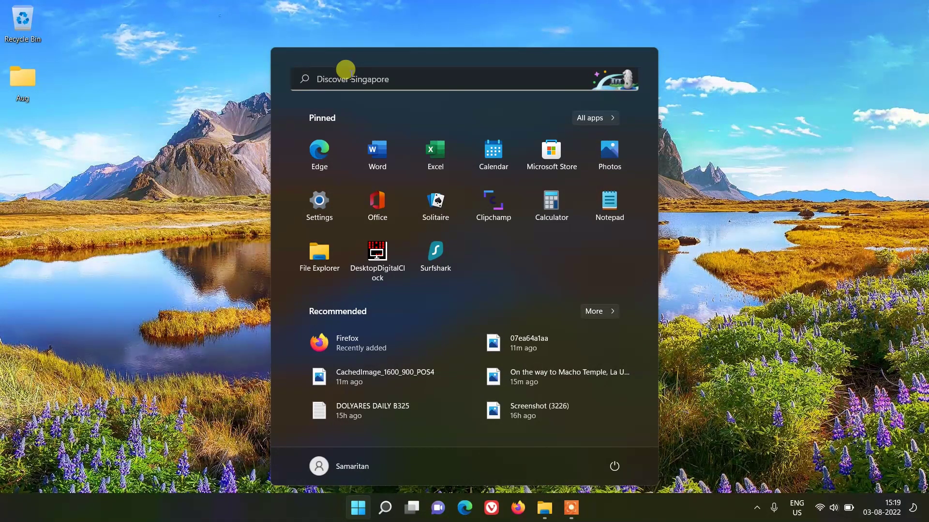
{"action": "type", "text": "snip"}
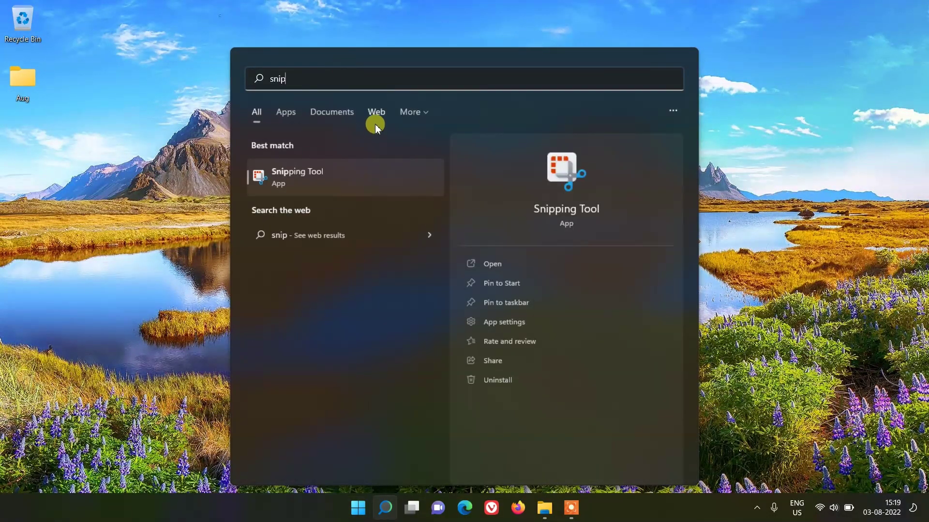
{"action": "left_click", "coordinate": [298, 173]}
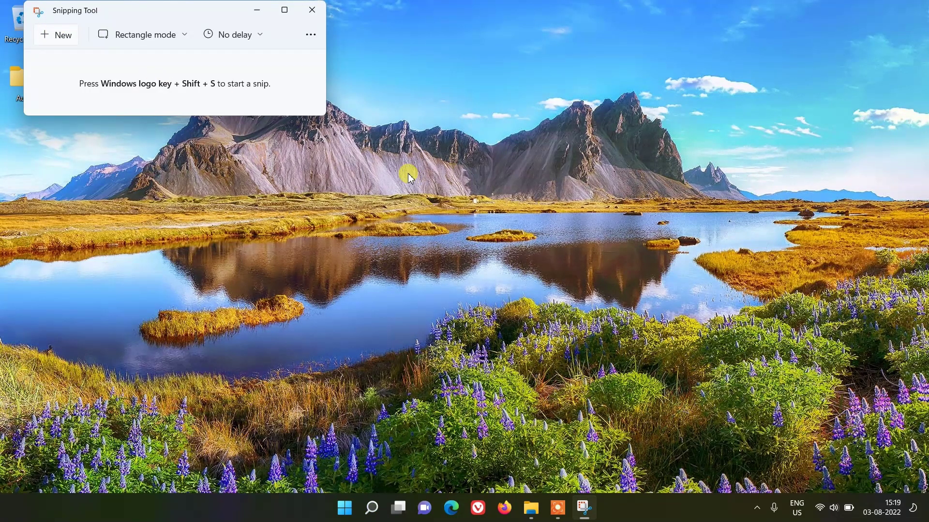
Capture a rectangular snip with Win+Shift+S and close Snipping Tool.
{"action": "key", "text": "super+shift+s"}
{"action": "left_click_drag", "start_coordinate": [107, 64], "coordinate": [616, 311]}
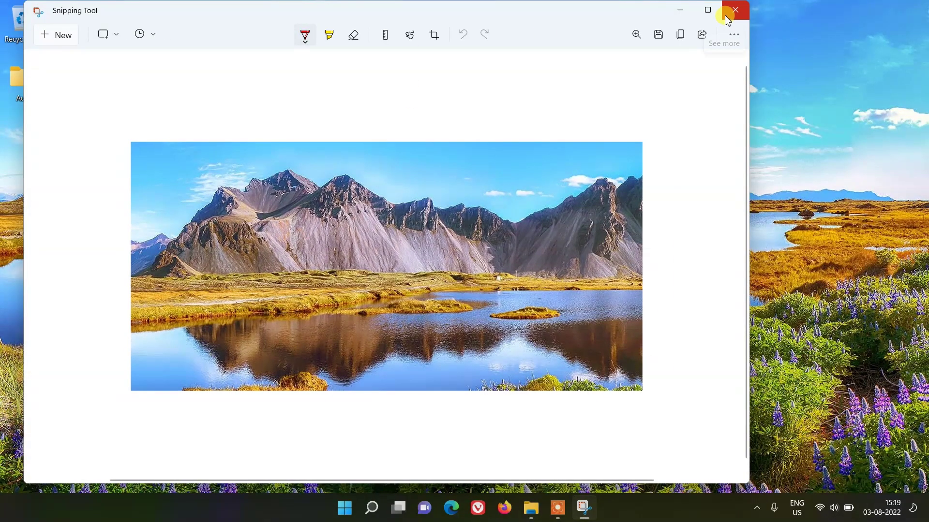
{"action": "left_click", "coordinate": [733, 11]}
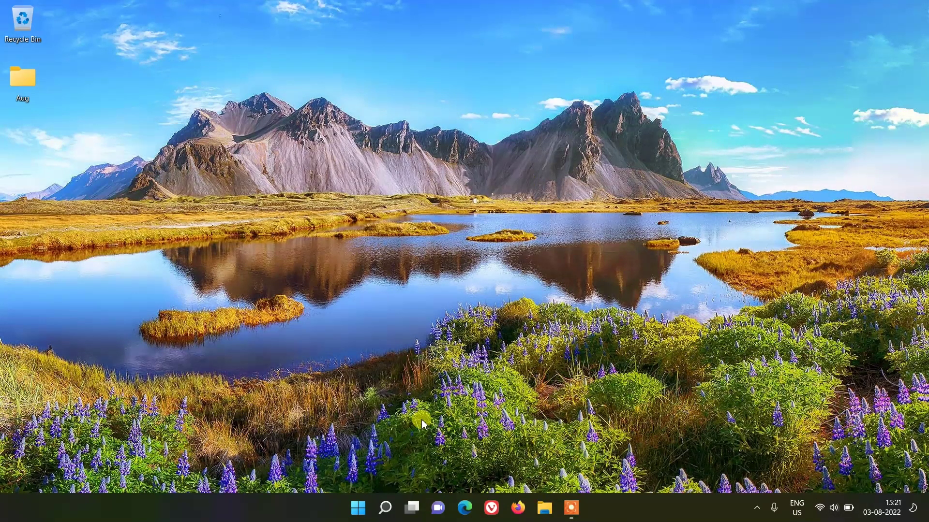
Enable 'Use the Print screen button to open screen snipping' in Accessibility > Keyboard, then minimize Settings.
{"action": "left_click", "coordinate": [358, 508]}
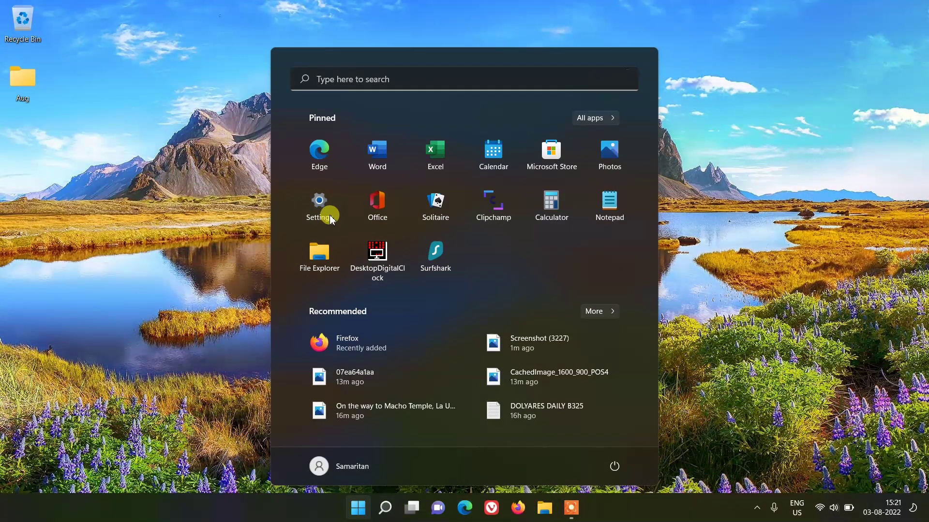
{"action": "left_click", "coordinate": [329, 208]}
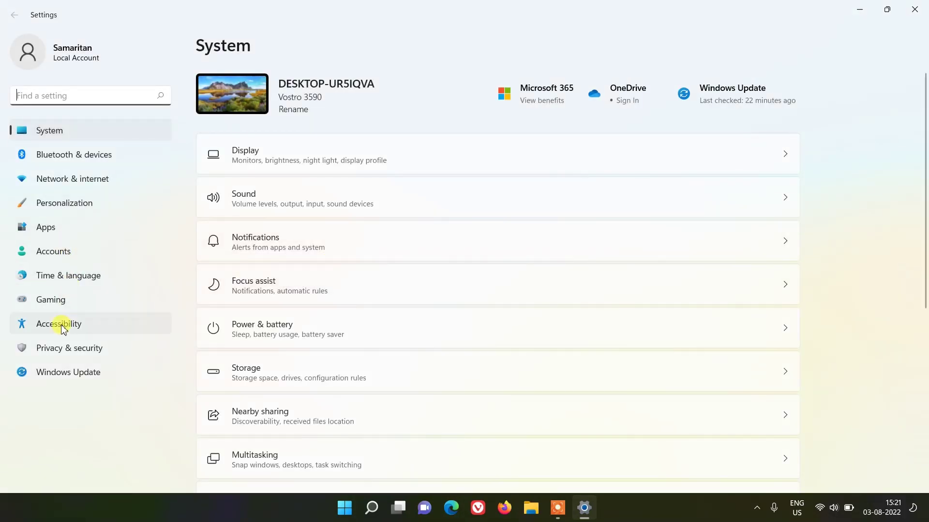
{"action": "left_click", "coordinate": [62, 324]}
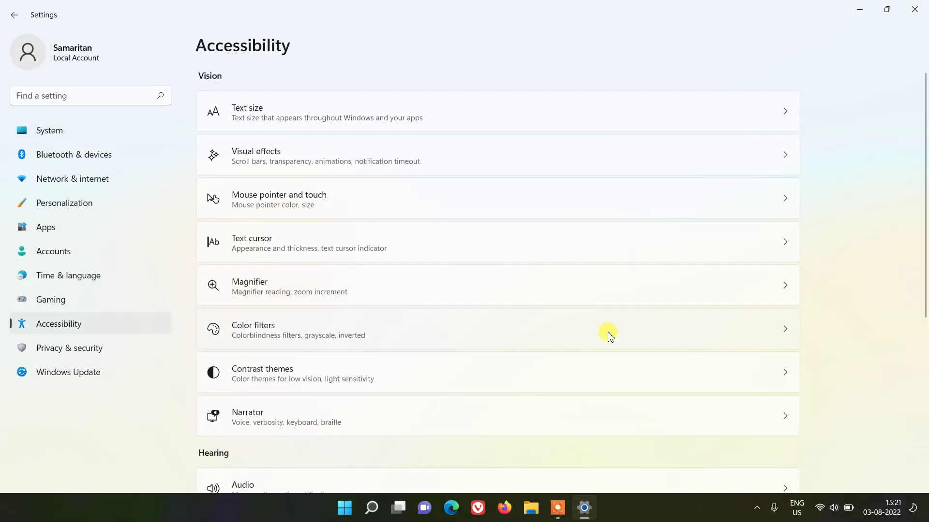
{"action": "scroll", "coordinate": [609, 329], "scroll_direction": "down", "scroll_amount": 6}
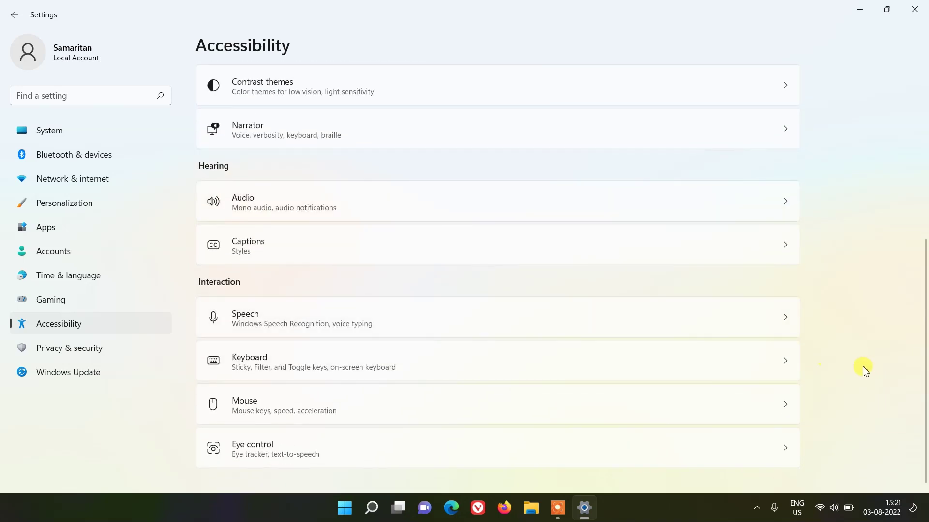
{"action": "left_click", "coordinate": [788, 362]}
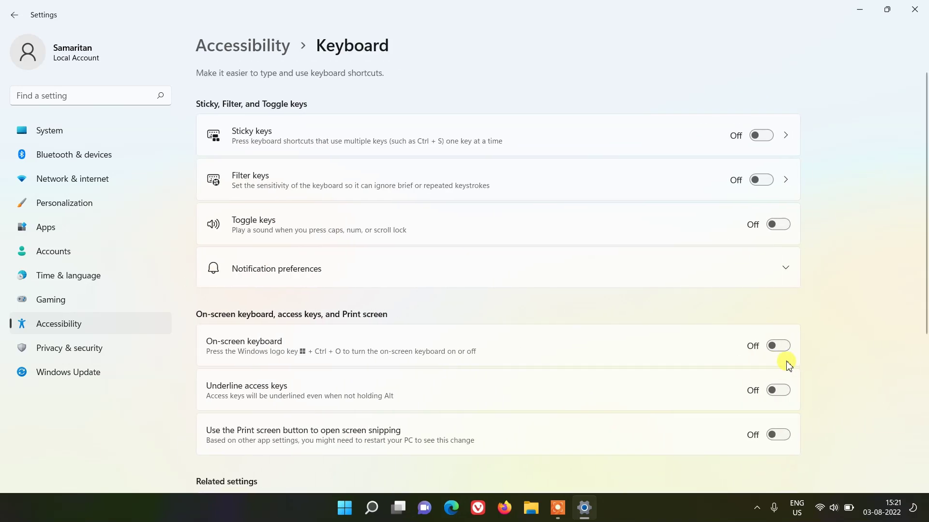
{"action": "scroll", "coordinate": [750, 331], "scroll_direction": "down", "scroll_amount": 3}
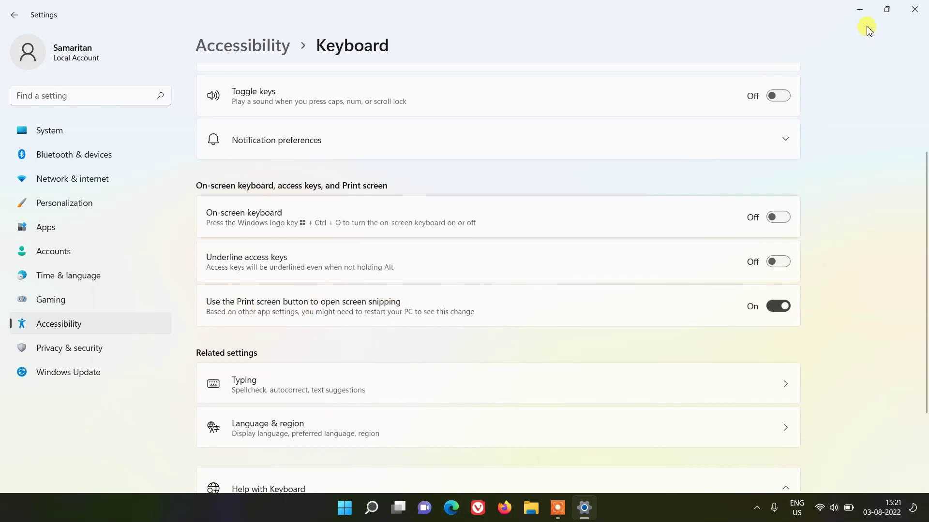
{"action": "left_click", "coordinate": [860, 11]}
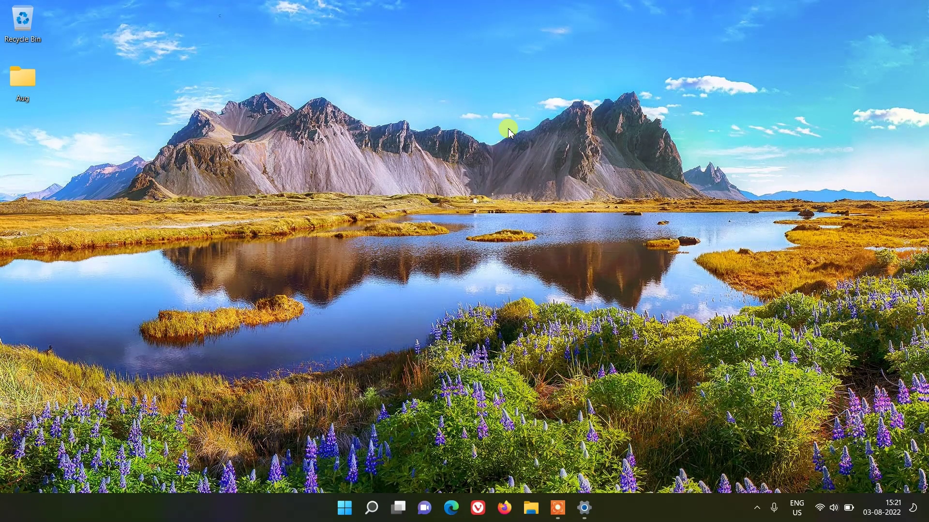
Use the Print Screen key to snip a rectangular region of the desktop.
{"action": "key", "text": "Print"}
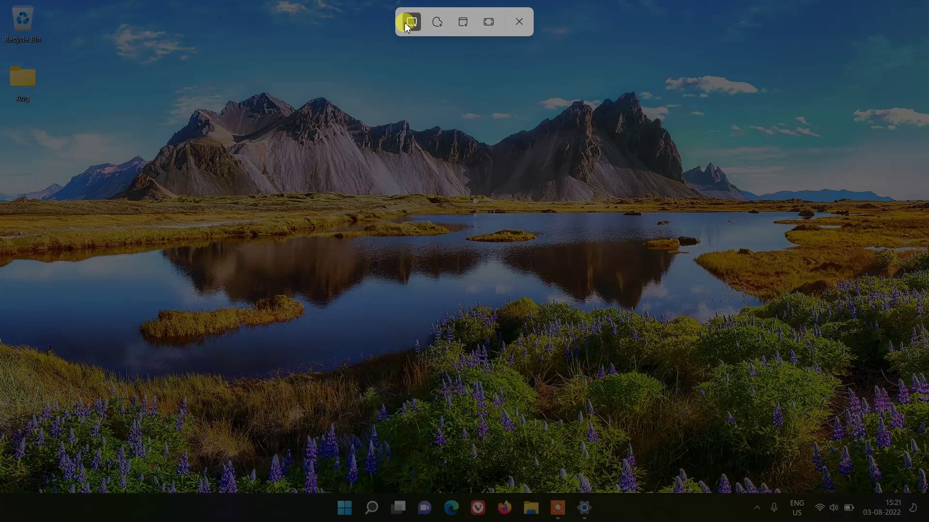
{"action": "left_click_drag", "start_coordinate": [160, 69], "coordinate": [639, 380]}
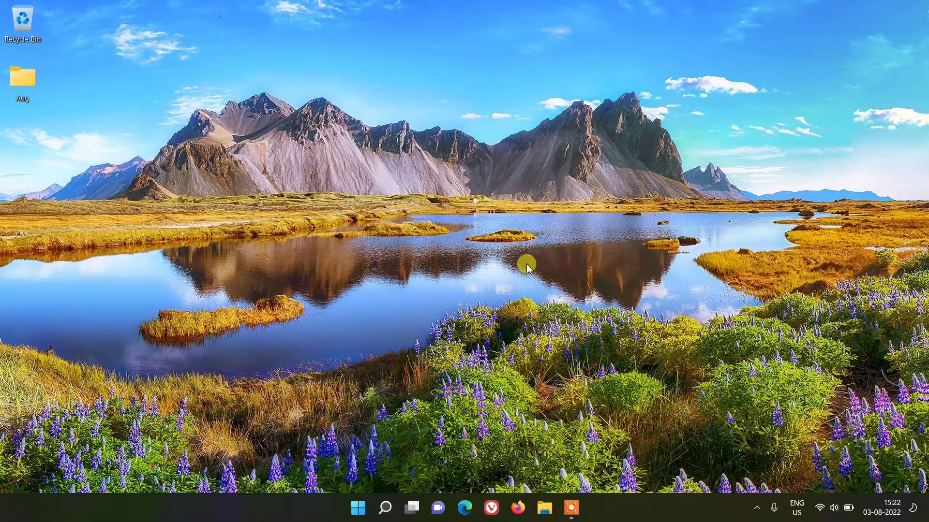
Search 'steps' in Start, launch Steps Recorder and start a recording.
{"action": "left_click", "coordinate": [361, 508]}
{"action": "left_click", "coordinate": [342, 77]}
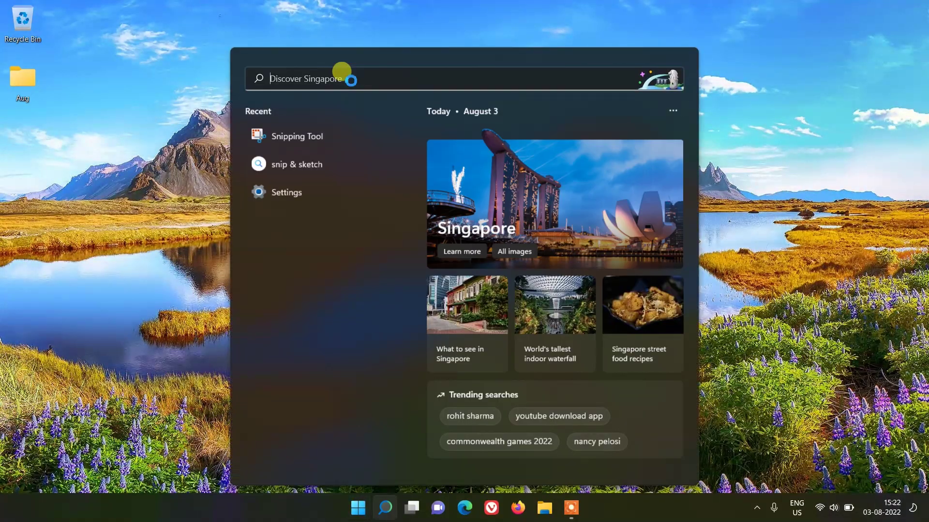
{"action": "type", "text": "steps"}
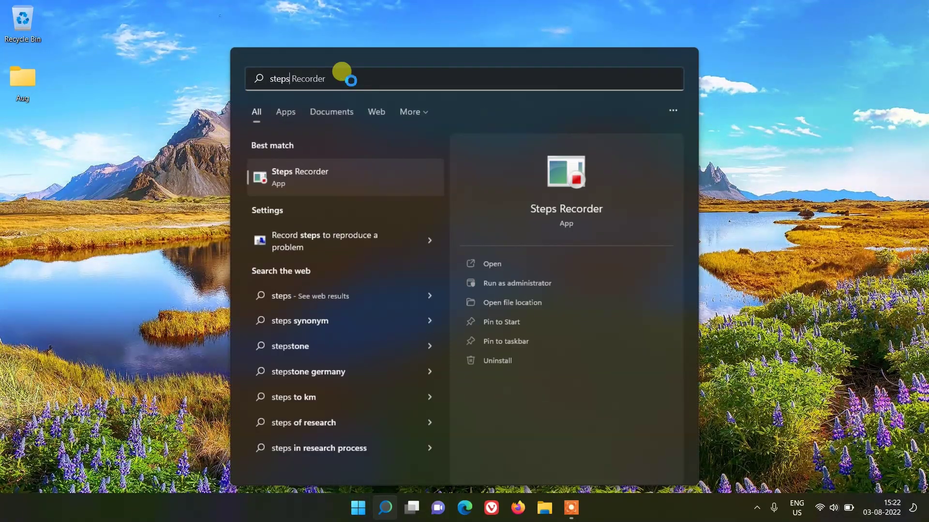
{"action": "left_click", "coordinate": [315, 172]}
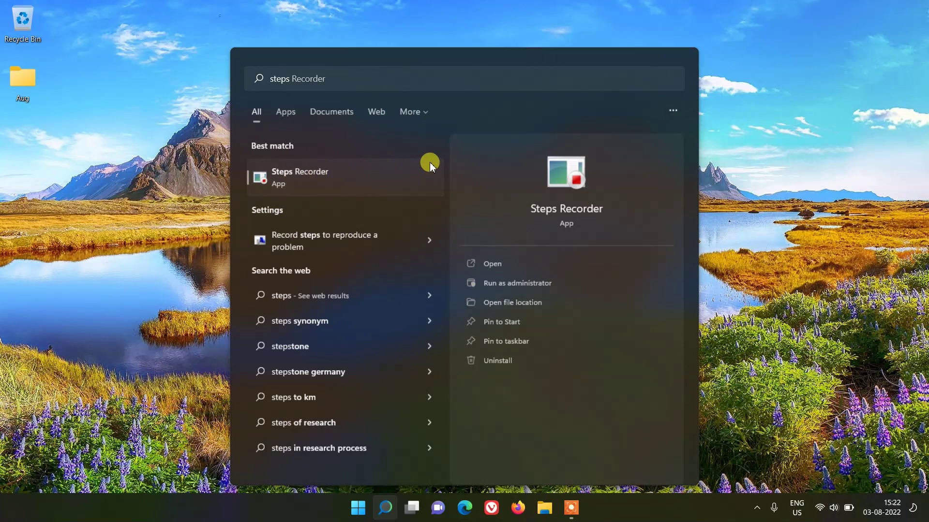
{"action": "left_click", "coordinate": [430, 166]}
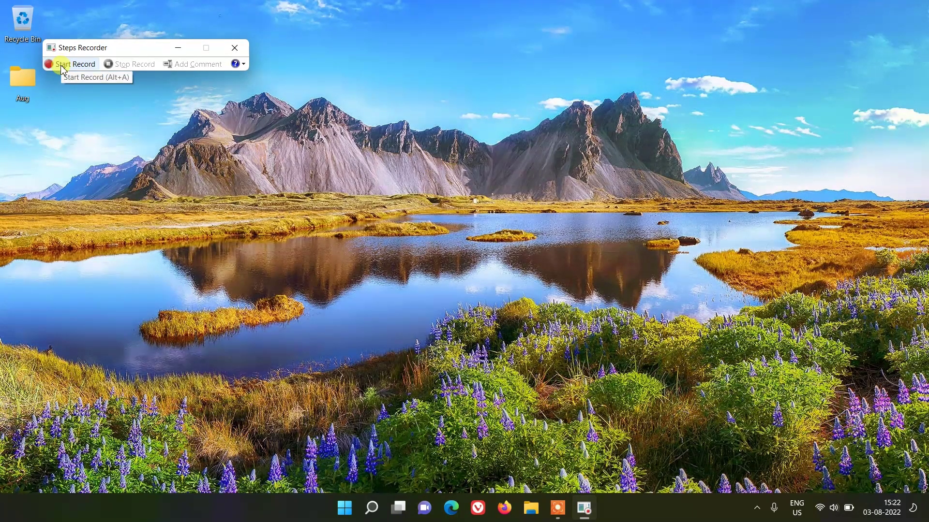
{"action": "left_click", "coordinate": [60, 65]}
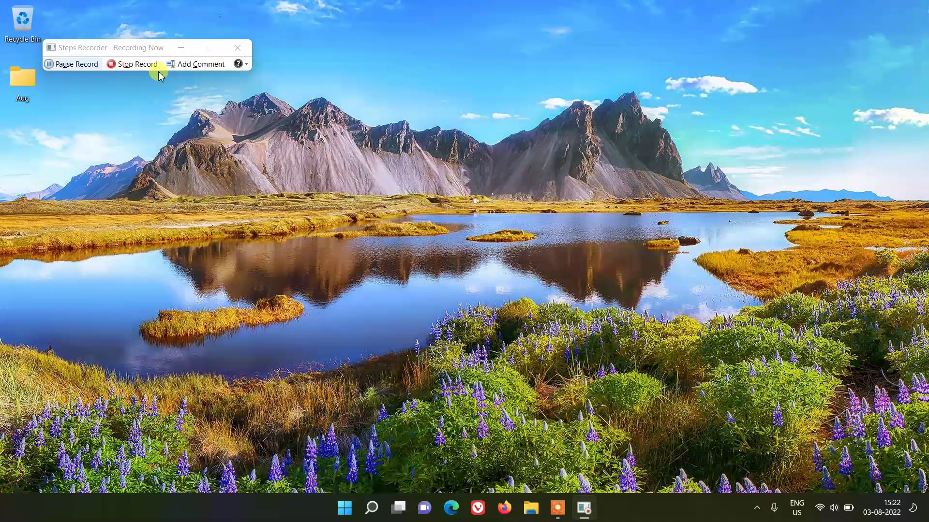
Create a new desktop text document, type 'w', save it on closing, then stop recording.
{"action": "right_click", "coordinate": [314, 260]}
{"action": "mouse_move", "coordinate": [317, 214]}
{"action": "left_click", "coordinate": [406, 380]}
{"action": "double_click", "coordinate": [316, 140]}
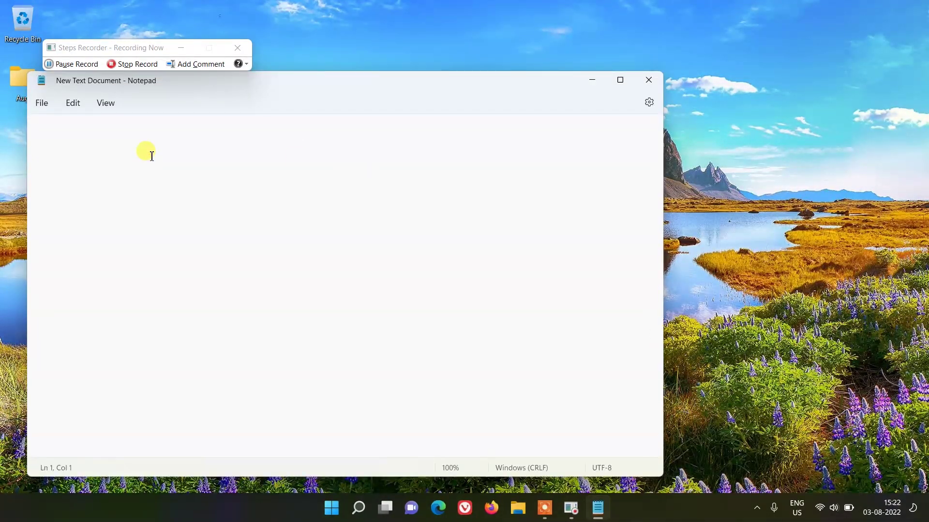
{"action": "type", "text": "windows 11 short tips"}
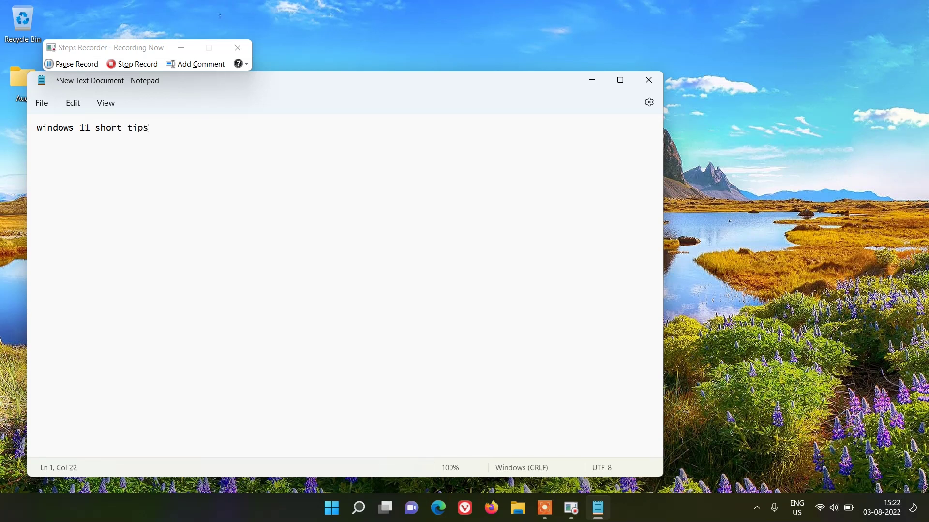
{"action": "left_click", "coordinate": [649, 80]}
{"action": "left_click", "coordinate": [275, 313]}
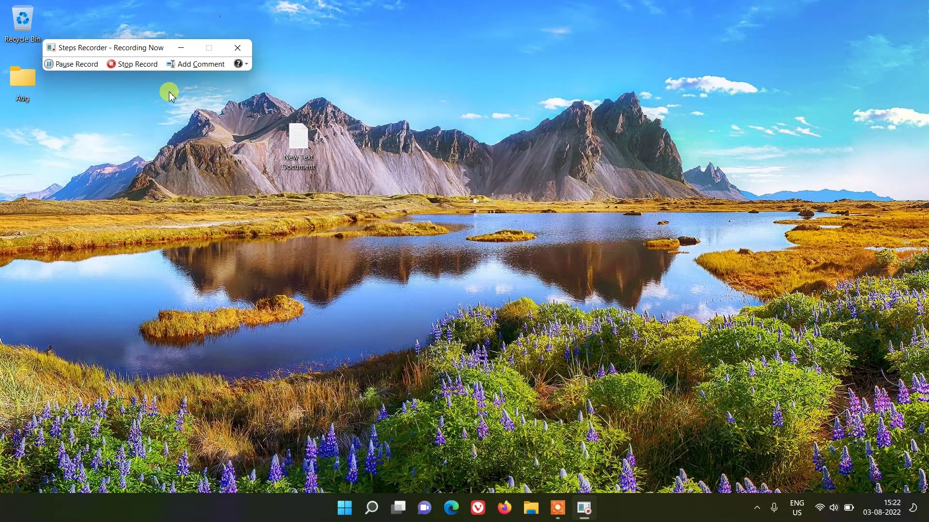
{"action": "left_click", "coordinate": [128, 65]}
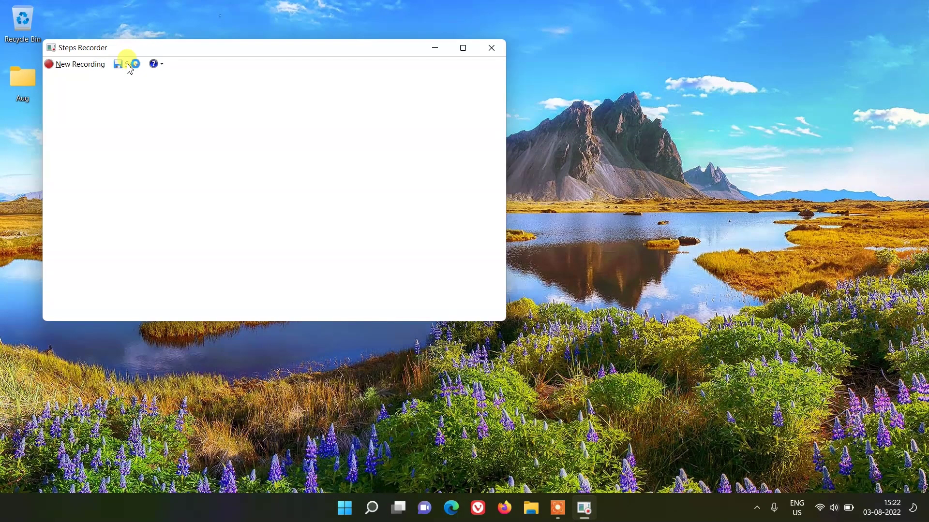
Review the recorded steps, then open Save and keep ZIP Files as the save type.
{"action": "left_click_drag", "start_coordinate": [232, 48], "coordinate": [244, 19]}
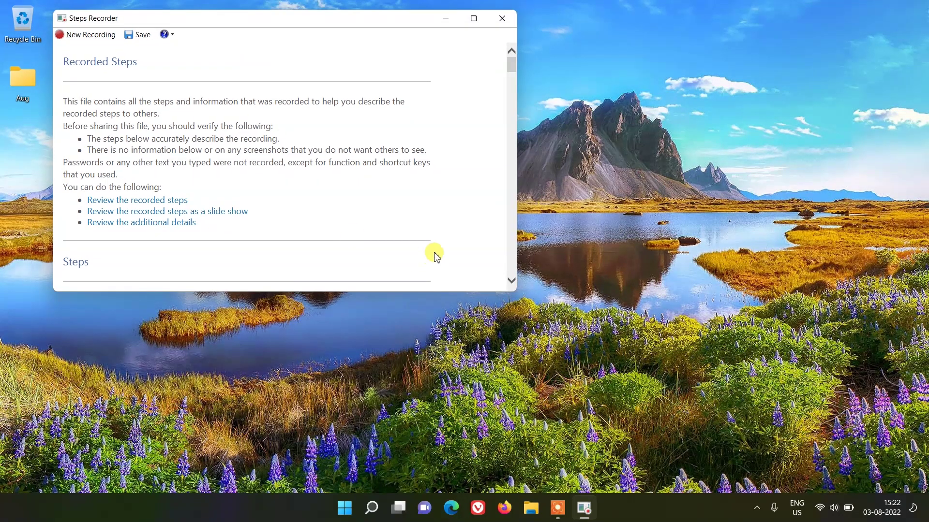
{"action": "scroll", "coordinate": [513, 68], "scroll_direction": "down", "scroll_amount": 3}
{"action": "scroll", "coordinate": [514, 72], "scroll_direction": "down", "scroll_amount": 4}
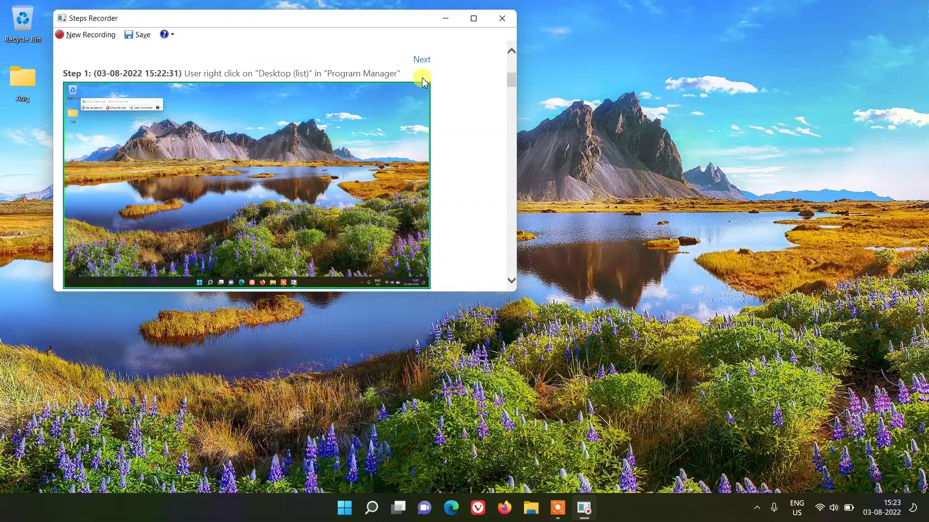
{"action": "left_click_drag", "start_coordinate": [512, 79], "coordinate": [128, 33]}
{"action": "left_click", "coordinate": [129, 34]}
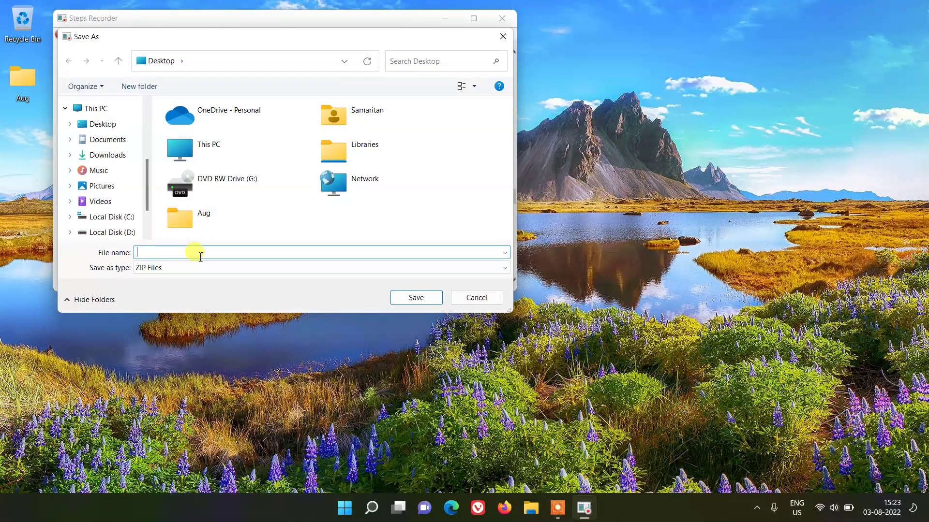
{"action": "left_click", "coordinate": [179, 266]}
{"action": "left_click", "coordinate": [178, 269]}
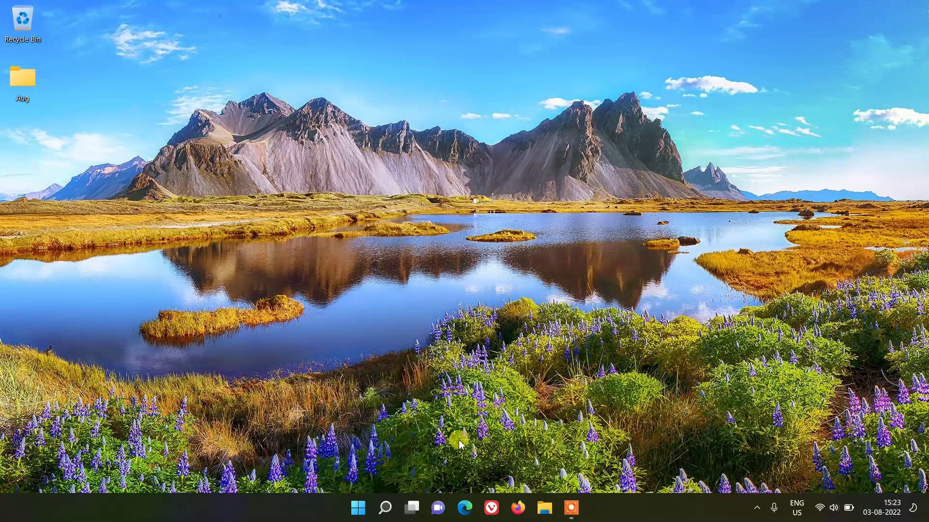
In Settings > Personalization > Colors, set Choose your mode to Dark.
{"action": "left_click", "coordinate": [357, 512]}
{"action": "left_click", "coordinate": [325, 208]}
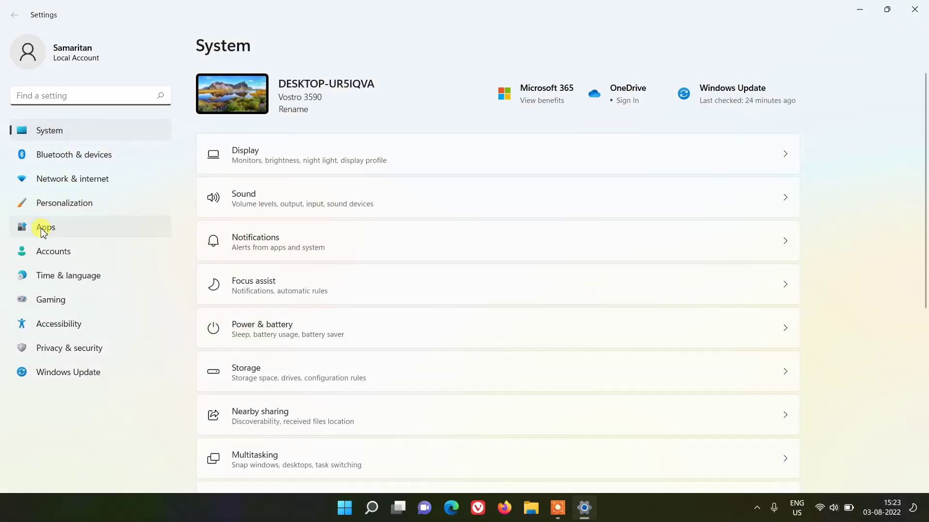
{"action": "left_click", "coordinate": [52, 203]}
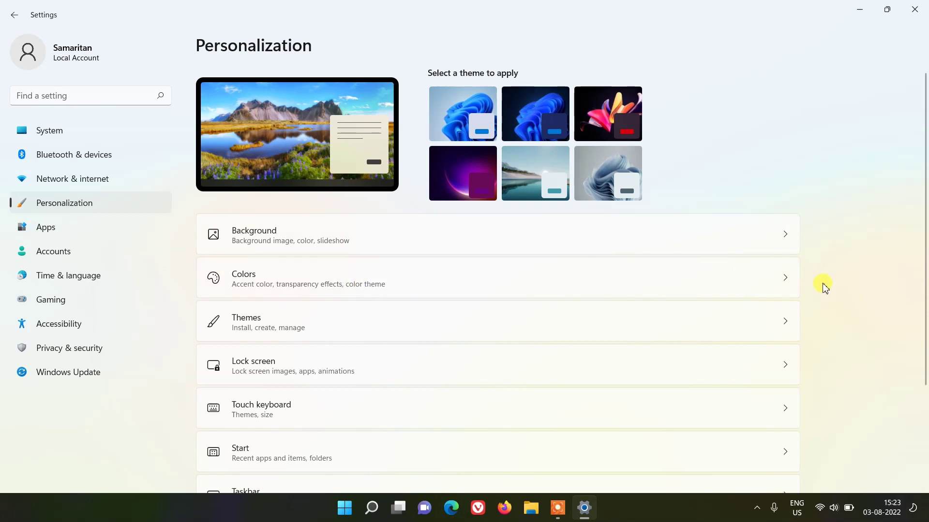
{"action": "left_click", "coordinate": [773, 280]}
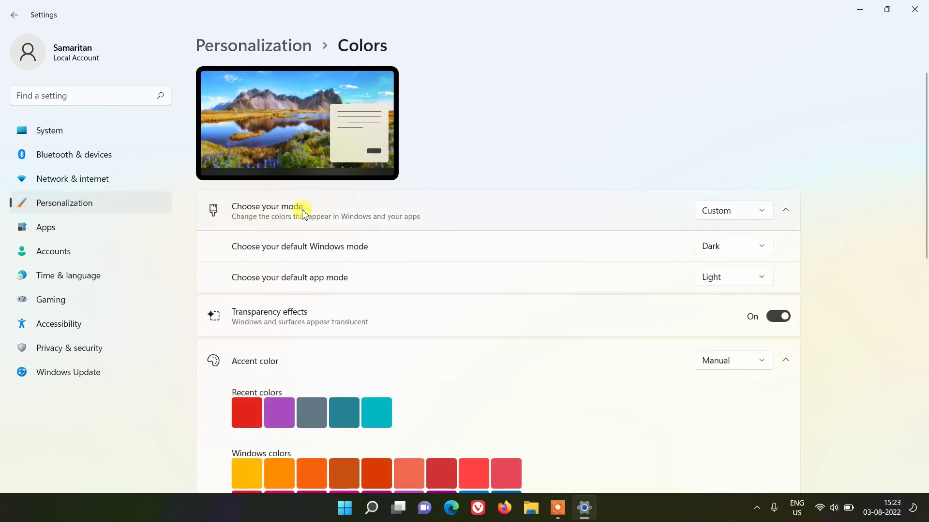
{"action": "left_click", "coordinate": [761, 213]}
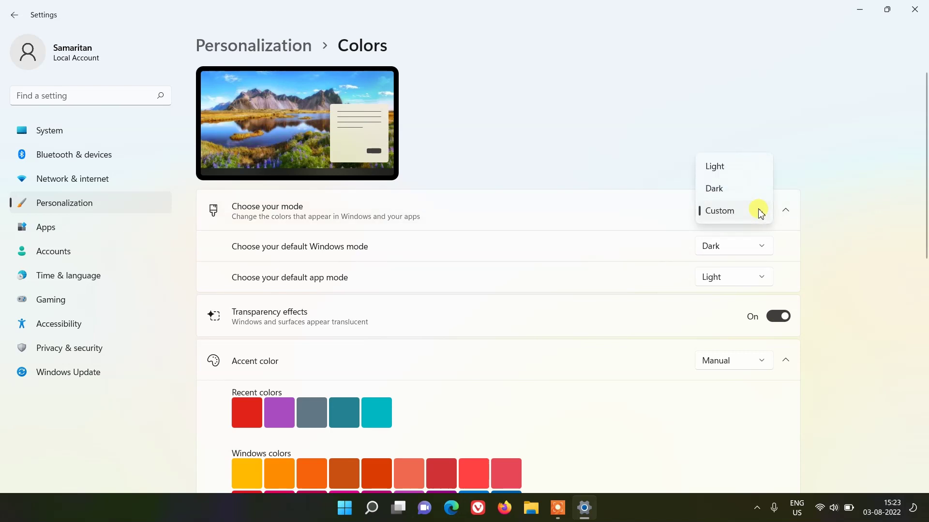
{"action": "left_click", "coordinate": [720, 189]}
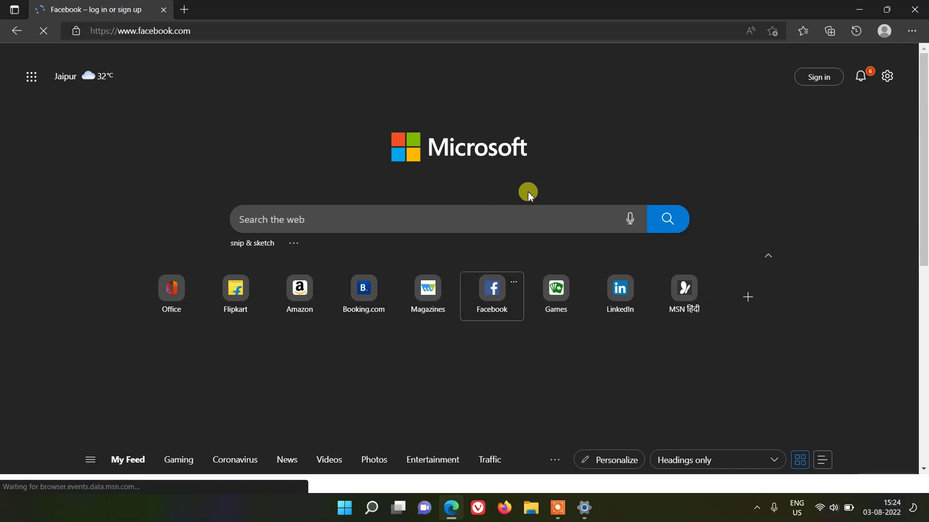
Load YouTube from the favorites bar in a new Edge tab and scroll its dark-themed home page.
{"action": "key", "text": "ctrl+t"}
{"action": "left_click", "coordinate": [30, 51]}
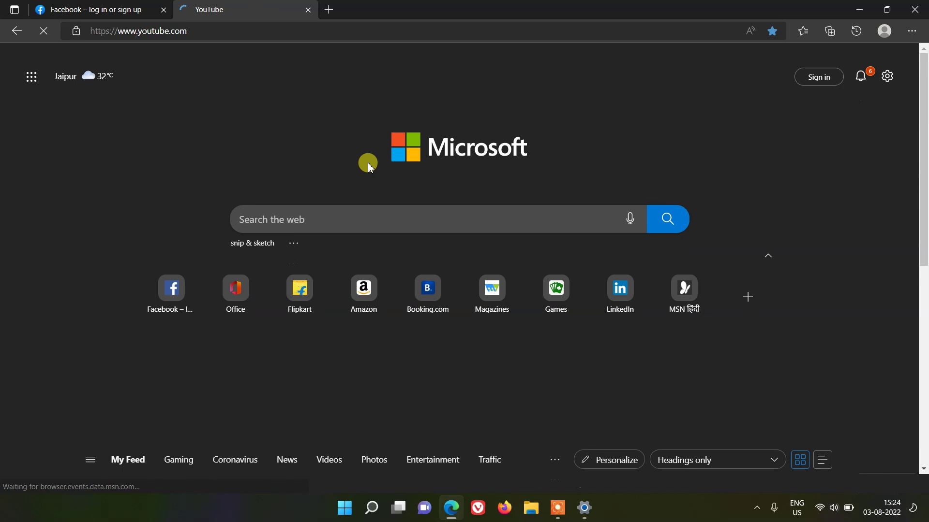
{"action": "scroll", "coordinate": [534, 174], "scroll_direction": "down", "scroll_amount": 2}
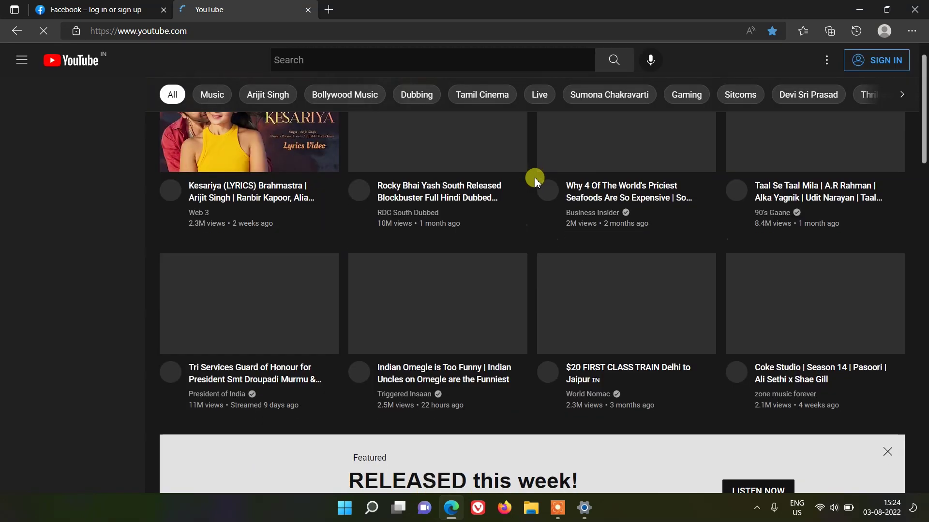
{"action": "scroll", "coordinate": [536, 183], "scroll_direction": "down", "scroll_amount": 5}
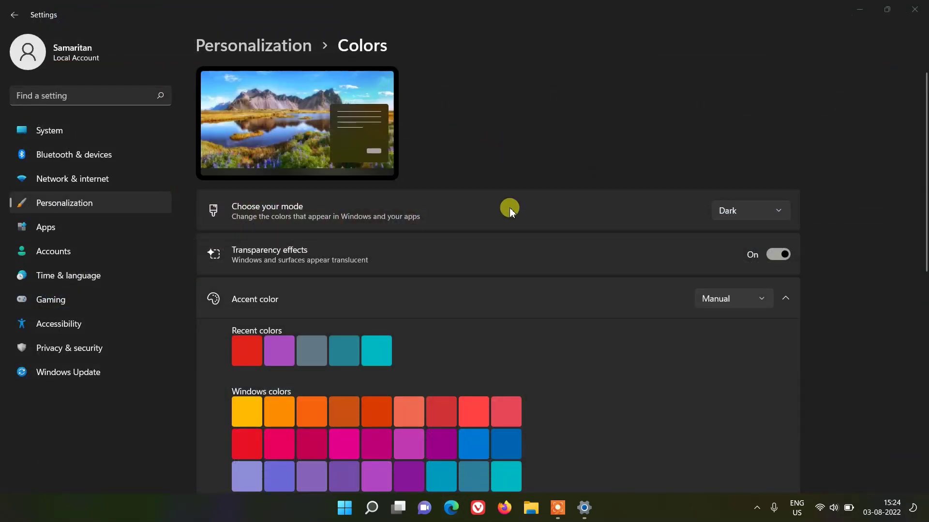
Try the Light colour mode, then switch to Custom with Windows mode left on Light.
{"action": "left_click", "coordinate": [769, 216]}
{"action": "left_click", "coordinate": [739, 191]}
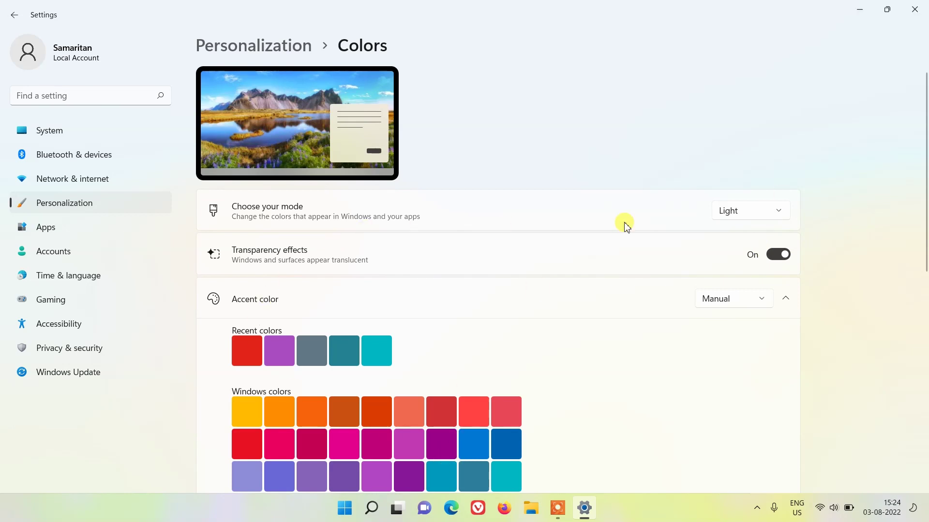
{"action": "left_click", "coordinate": [763, 212]}
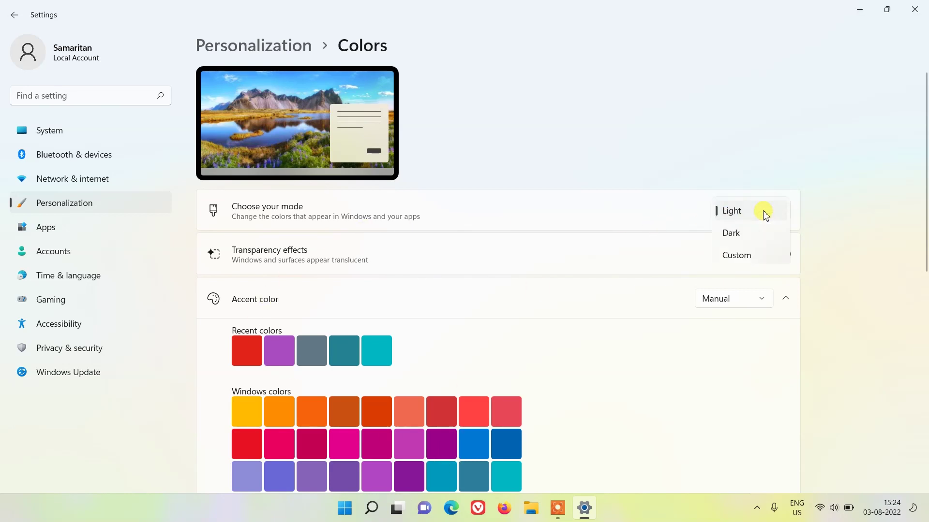
{"action": "left_click", "coordinate": [750, 255]}
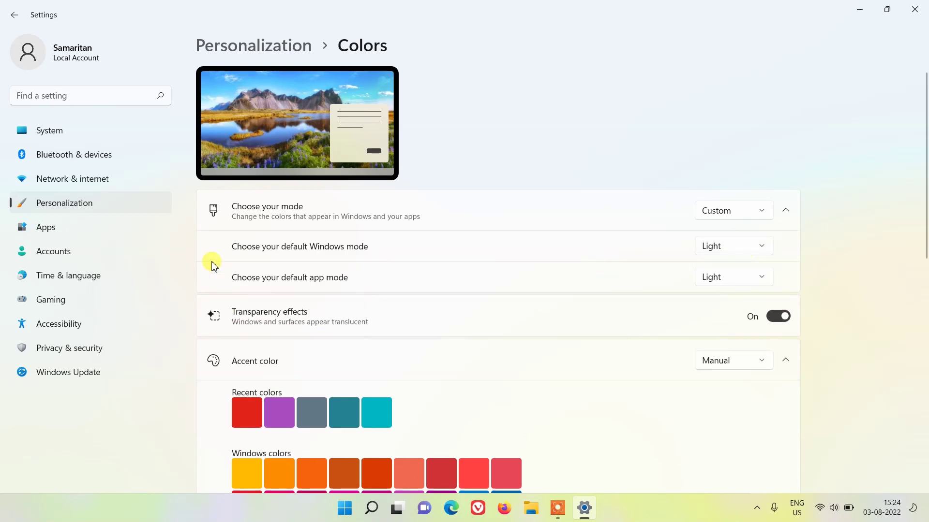
{"action": "left_click", "coordinate": [760, 250]}
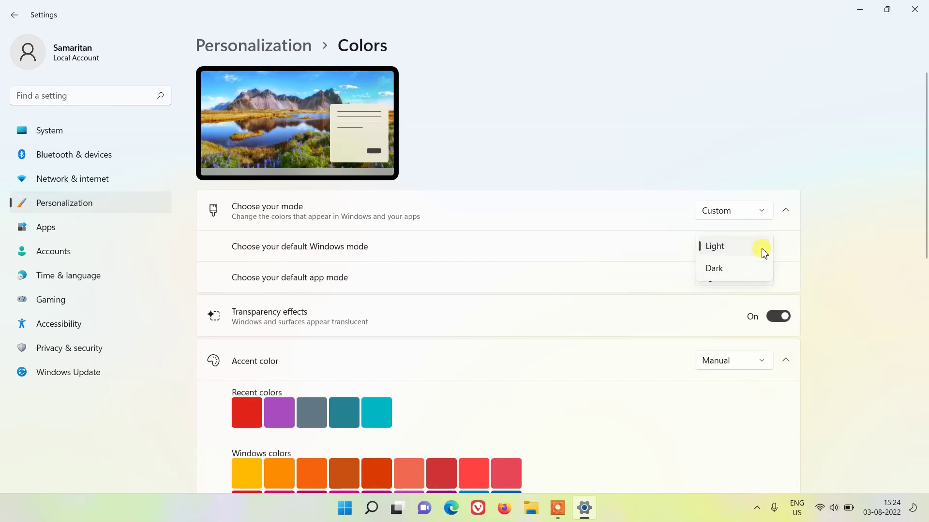
{"action": "left_click", "coordinate": [763, 252]}
Try Dark app mode, return it to Light, then set Custom with Windows mode Dark.
{"action": "left_click", "coordinate": [755, 279]}
{"action": "left_click", "coordinate": [735, 298]}
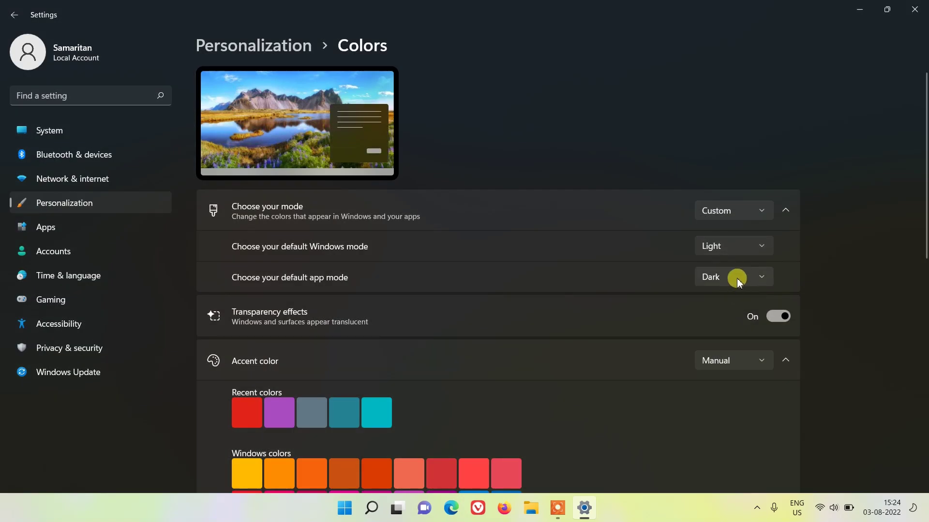
{"action": "left_click", "coordinate": [735, 277]}
{"action": "left_click", "coordinate": [735, 257]}
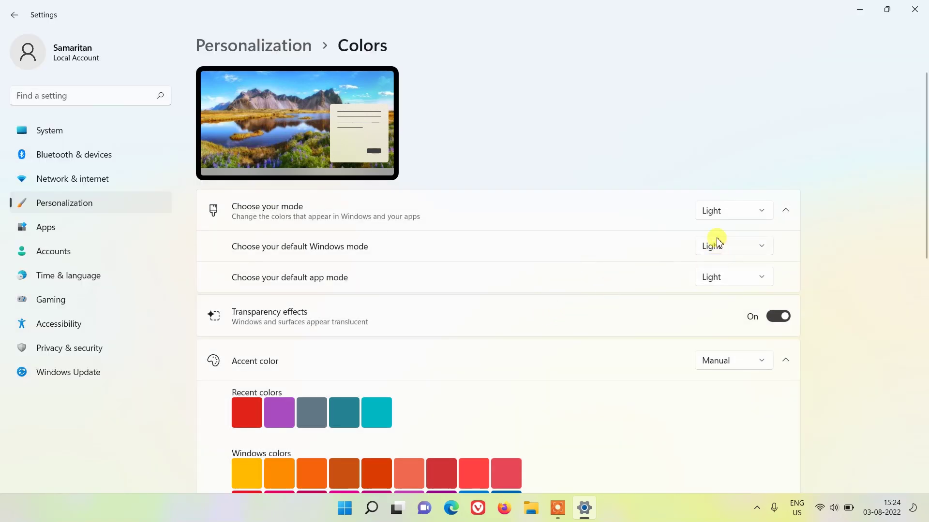
{"action": "left_click", "coordinate": [761, 216]}
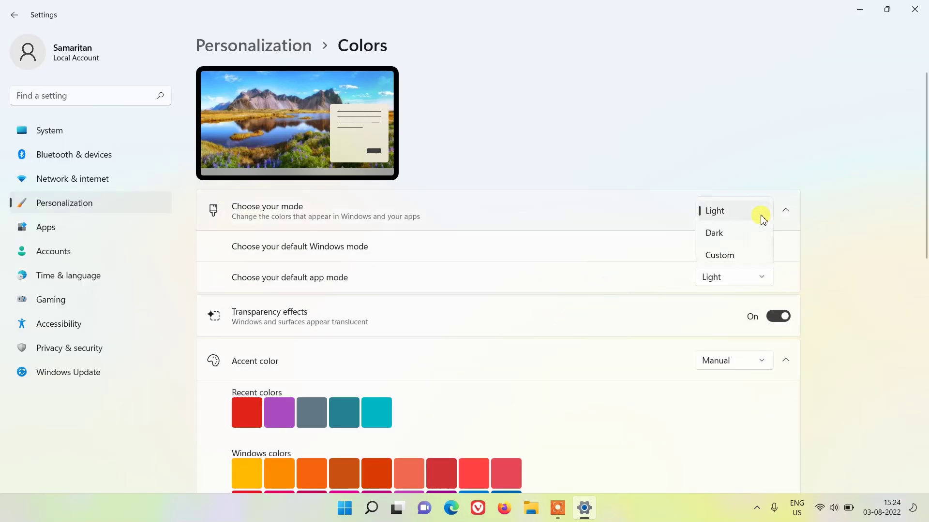
{"action": "left_click", "coordinate": [730, 255]}
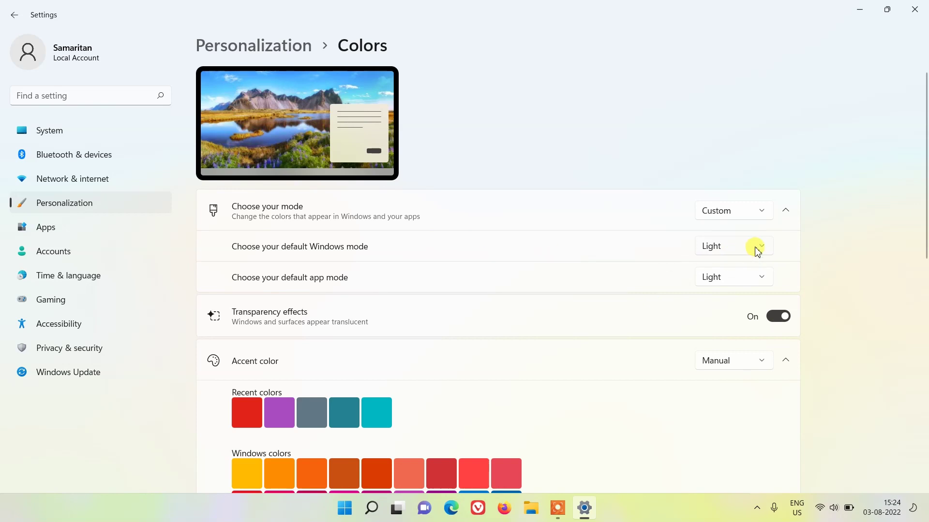
{"action": "left_click", "coordinate": [734, 270]}
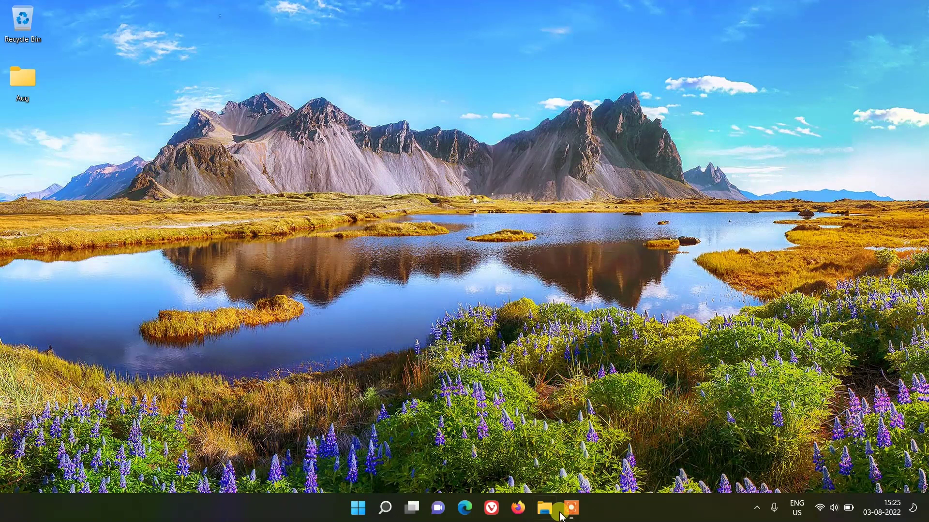
Open the Startup apps list in Settings and scroll through the sign-in apps and their impact.
{"action": "left_click", "coordinate": [358, 513]}
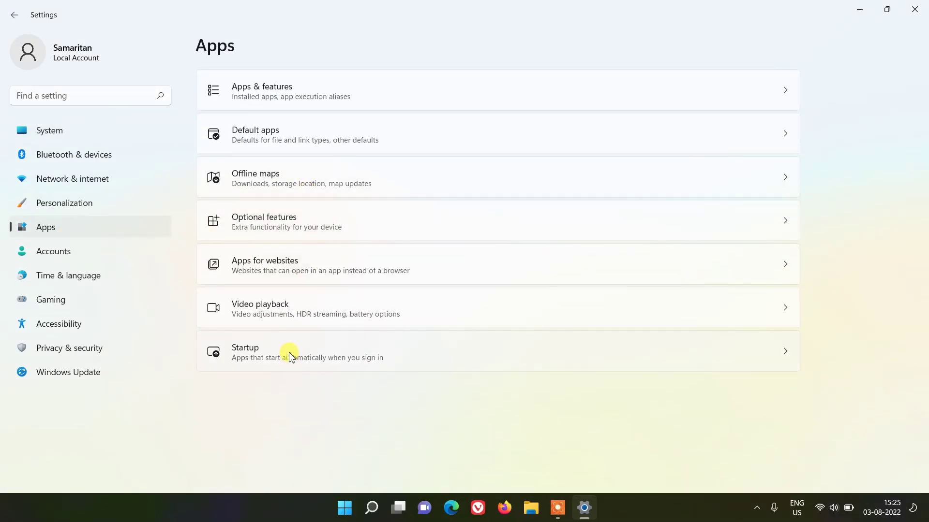
{"action": "left_click", "coordinate": [291, 357]}
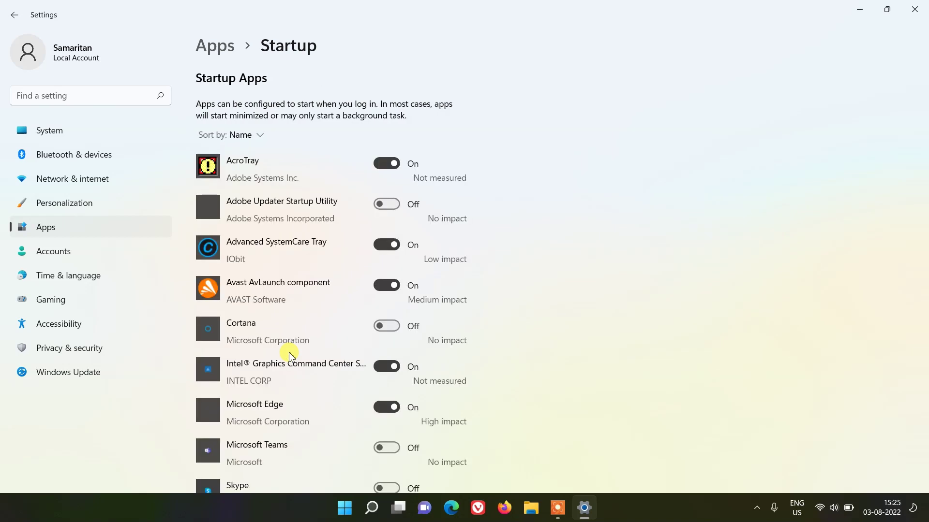
{"action": "scroll", "coordinate": [468, 142], "scroll_direction": "down", "scroll_amount": 5}
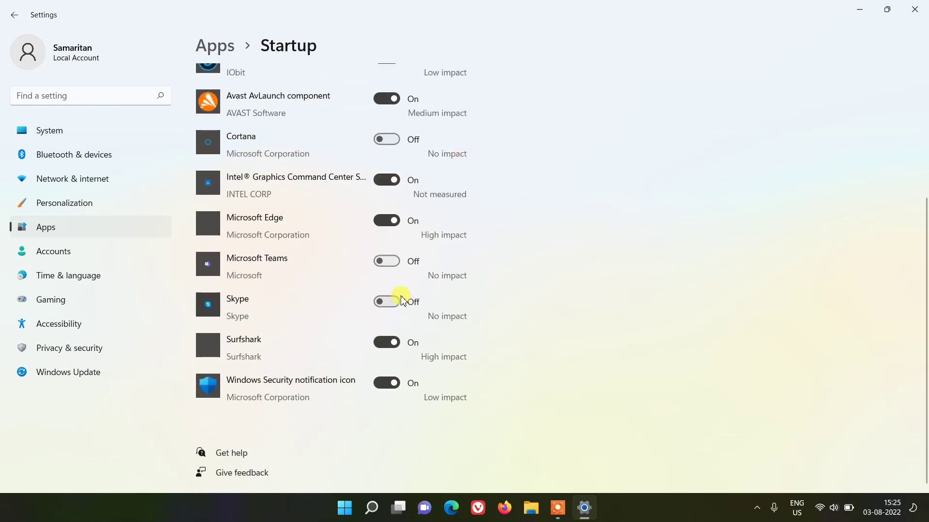
{"action": "scroll", "coordinate": [402, 300], "scroll_direction": "up", "scroll_amount": 3}
{"action": "scroll", "coordinate": [404, 265], "scroll_direction": "up", "scroll_amount": 1}
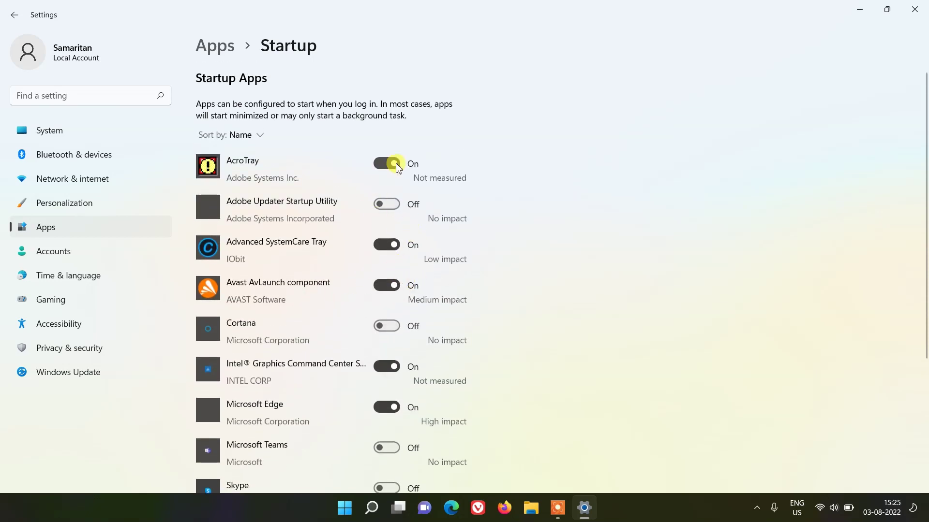
{"action": "scroll", "coordinate": [487, 232], "scroll_direction": "down", "scroll_amount": 4}
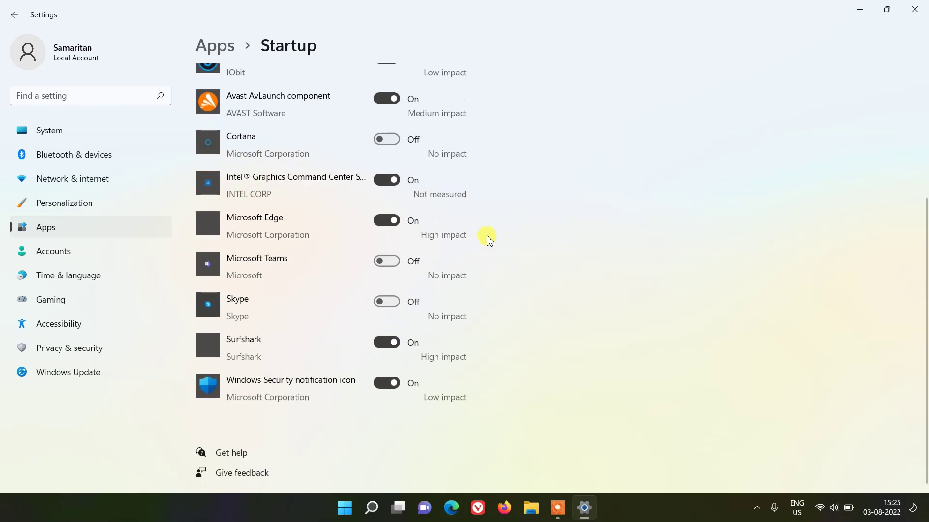
{"action": "scroll", "coordinate": [465, 298], "scroll_direction": "up", "scroll_amount": 4}
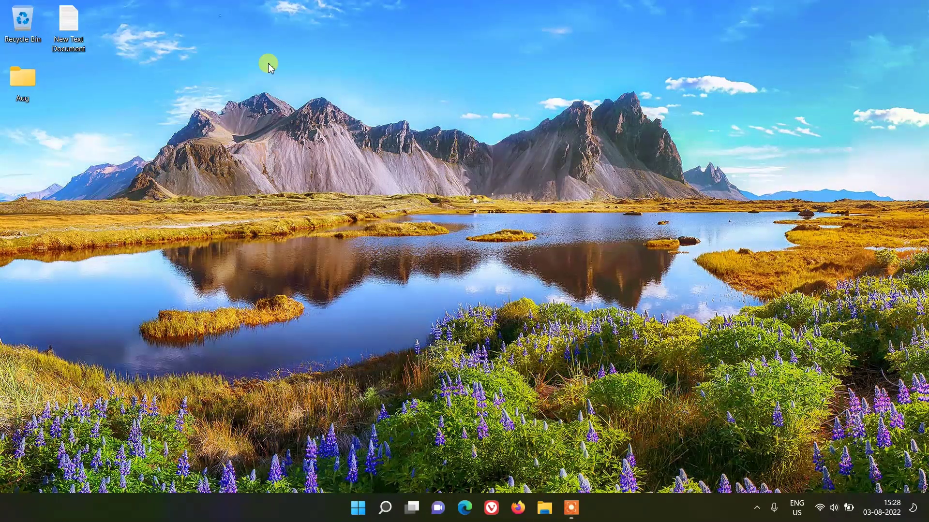
Open the desktop's New Text Document icon in Notepad.
{"action": "double_click", "coordinate": [68, 24]}
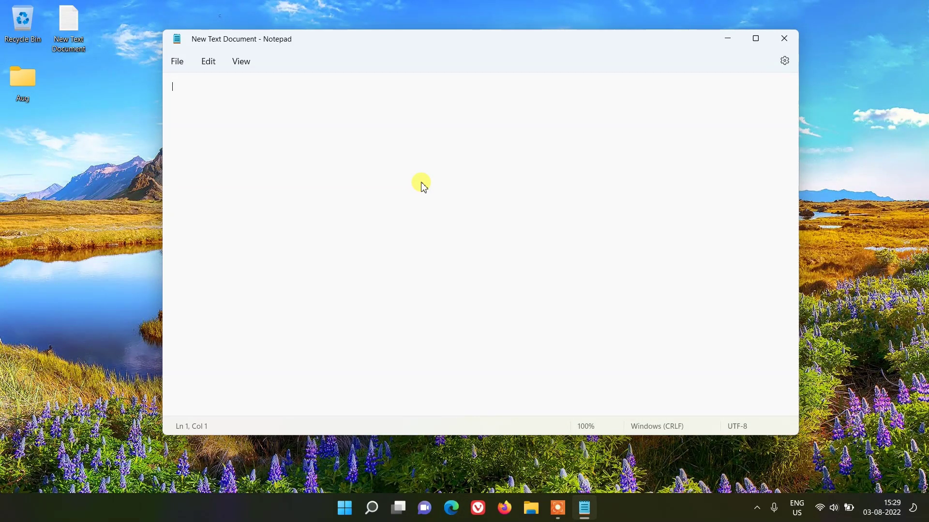
Dictate a paragraph on Control Panel pages moving into Settings with Win+H, then start breaking lines.
{"action": "key", "text": "super+h"}
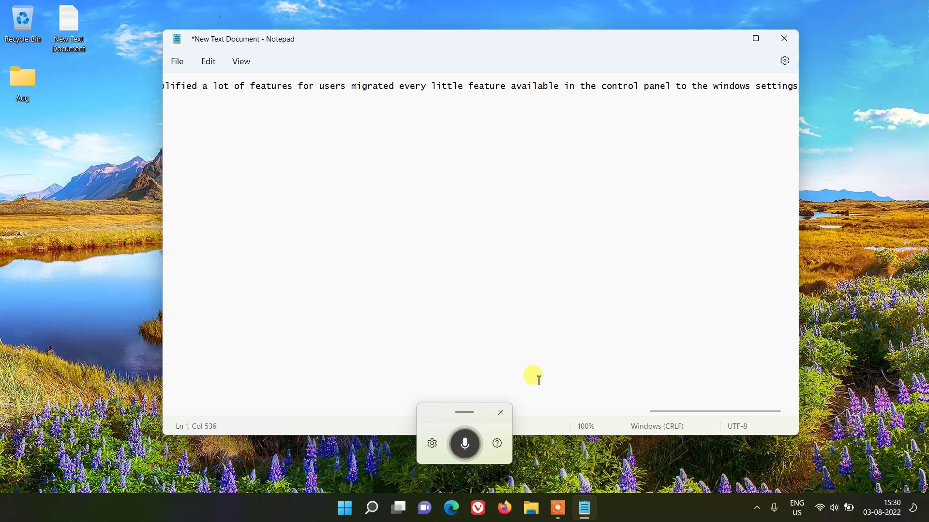
{"action": "left_click", "coordinate": [501, 413]}
{"action": "key", "text": "Return"}
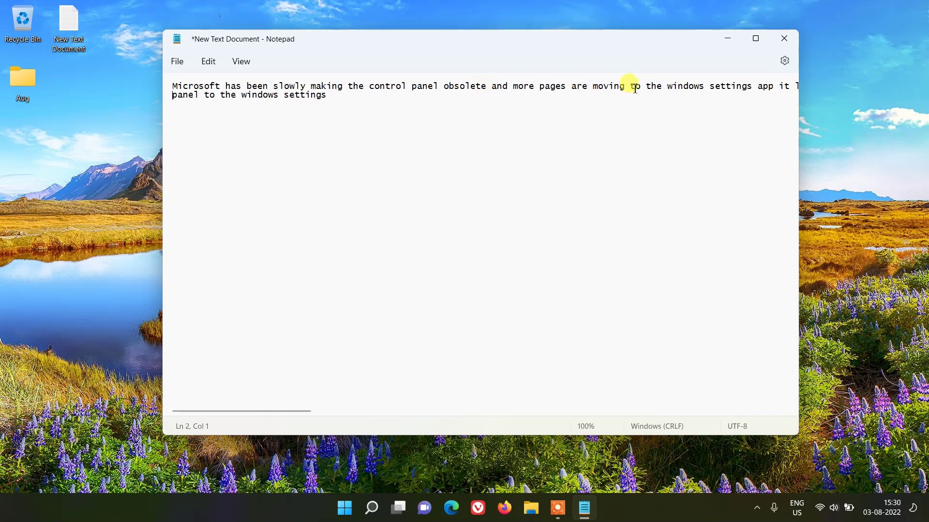
{"action": "key", "text": "Return"}
{"action": "left_click", "coordinate": [657, 95]}
{"action": "key", "text": "Return"}
Split the remaining long lines, ending with 'little feature available', then save and close Notepad.
{"action": "left_click", "coordinate": [673, 104]}
{"action": "key", "text": "Return"}
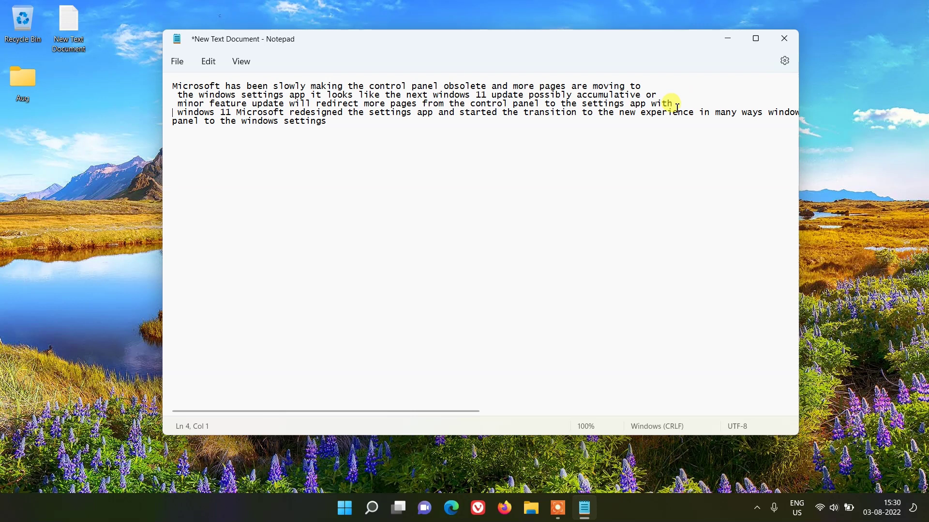
{"action": "left_click", "coordinate": [696, 112]}
{"action": "key", "text": "Return"}
{"action": "left_click", "coordinate": [673, 121]}
{"action": "key", "text": "Return"}
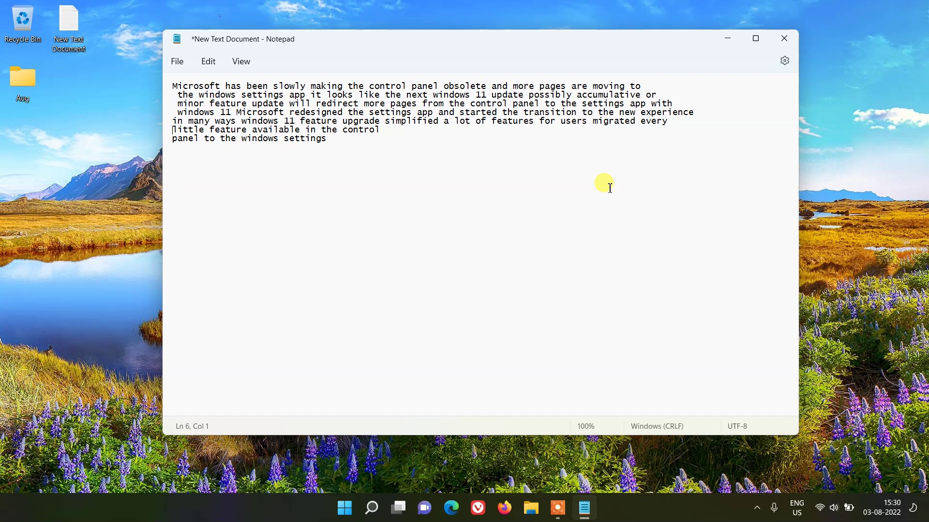
{"action": "key", "text": "ctrl+s"}
{"action": "left_click", "coordinate": [784, 39]}
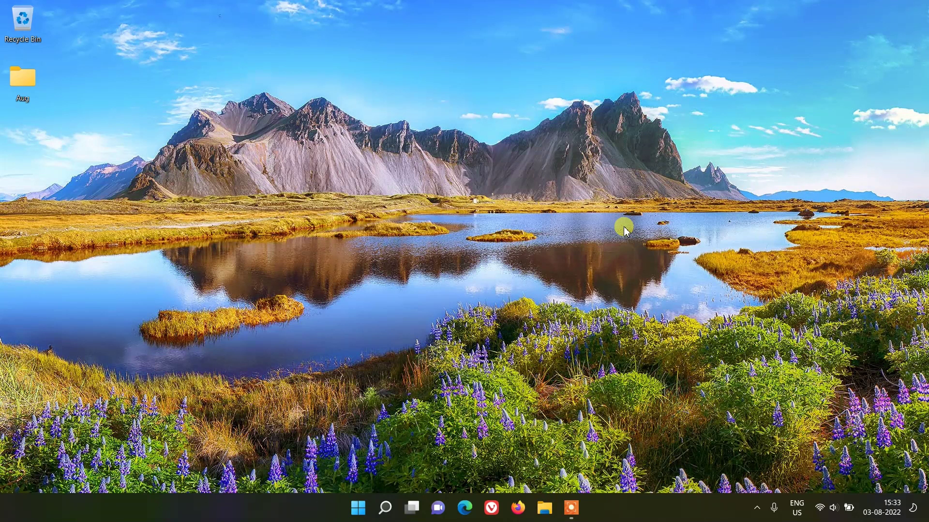
Glance at Widgets, then adjust screen brightness and speaker volume in Quick Settings.
{"action": "key", "text": "super+w"}
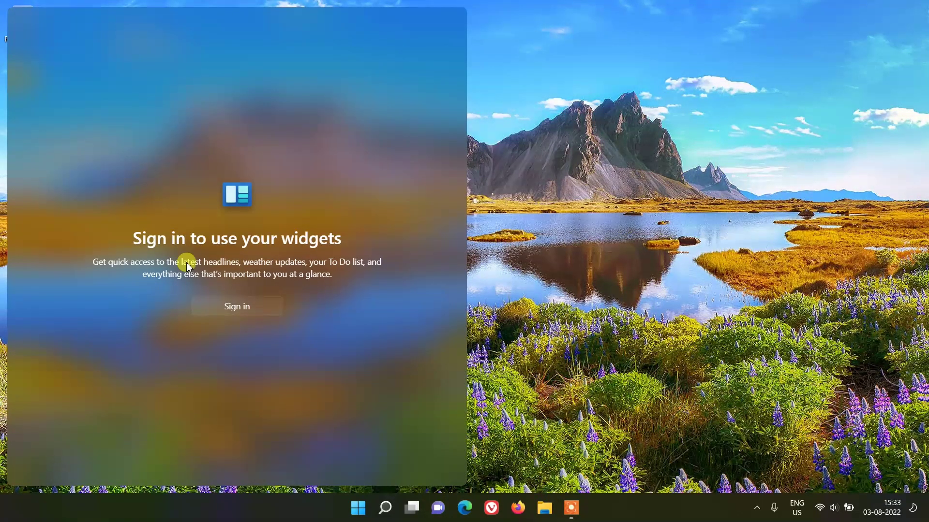
{"action": "key", "text": "super+w"}
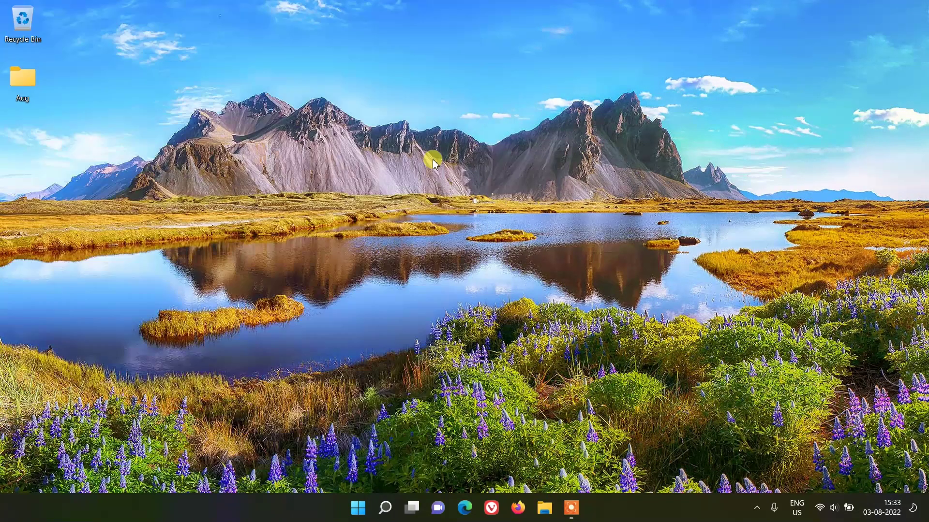
{"action": "key", "text": "super+a"}
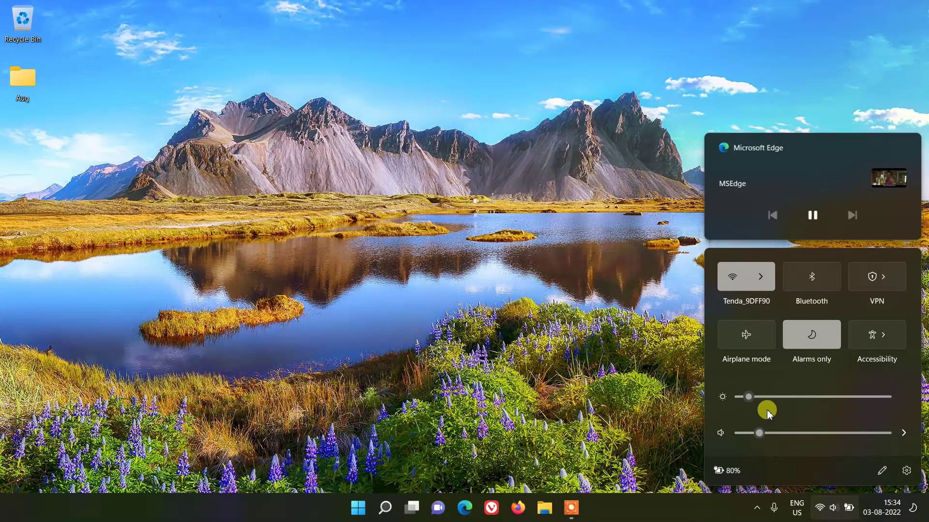
{"action": "mouse_move", "coordinate": [749, 397]}
{"action": "left_mouse_down"}
{"action": "mouse_move", "coordinate": [816, 391]}
{"action": "mouse_move", "coordinate": [748, 397]}
{"action": "left_mouse_up"}
{"action": "mouse_move", "coordinate": [763, 430]}
{"action": "left_mouse_down"}
{"action": "mouse_move", "coordinate": [814, 431]}
{"action": "mouse_move", "coordinate": [754, 437]}
{"action": "mouse_move", "coordinate": [763, 436]}
{"action": "left_mouse_up"}
{"action": "left_click", "coordinate": [527, 333]}
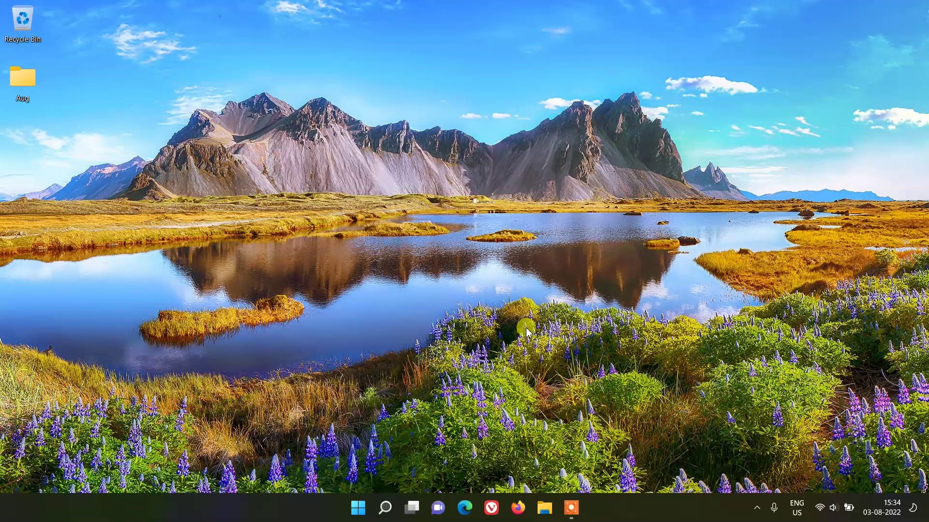
Clear all notifications in the Notification Center and close the calendar.
{"action": "key", "text": "super+n"}
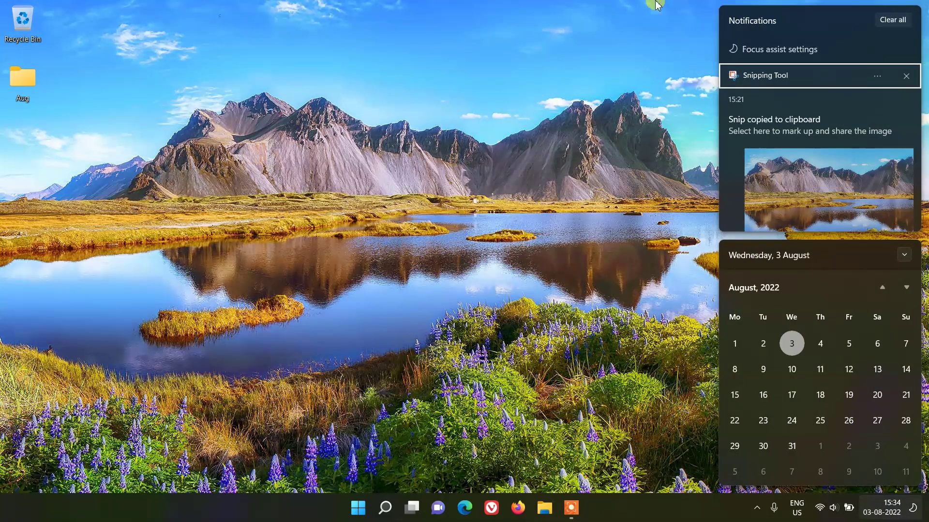
{"action": "left_click", "coordinate": [883, 19]}
{"action": "left_click", "coordinate": [559, 257]}
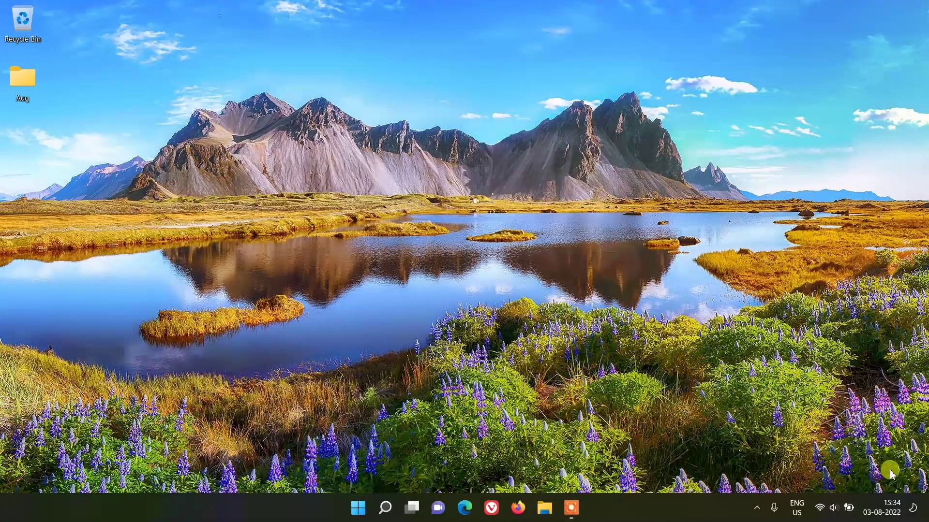
In Taskbar settings, turn off the Search, Task view and Chat taskbar buttons.
{"action": "right_click", "coordinate": [317, 515]}
{"action": "left_click", "coordinate": [343, 486]}
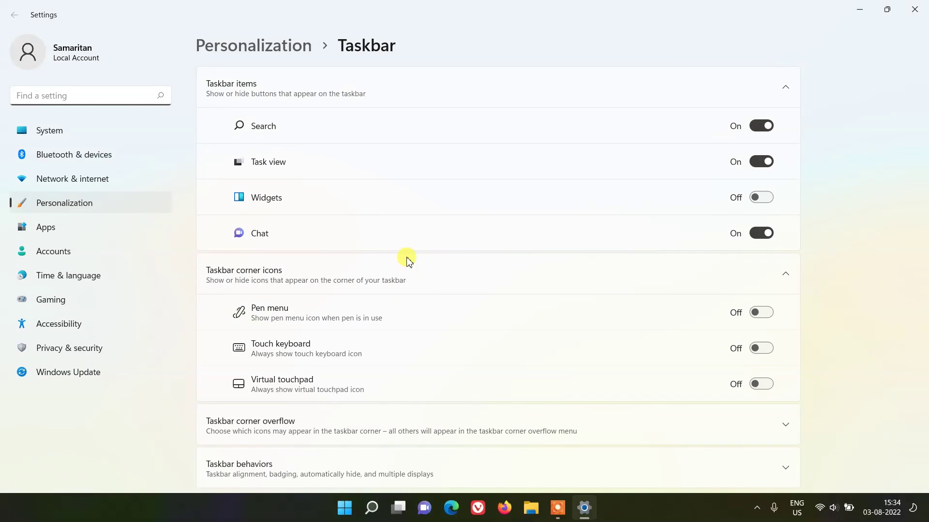
{"action": "mouse_move", "coordinate": [373, 512]}
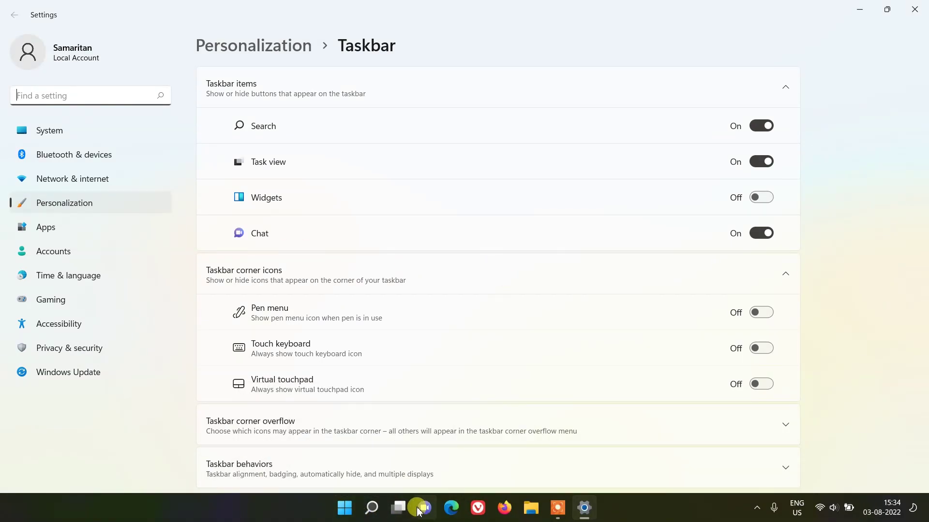
{"action": "left_click", "coordinate": [757, 127]}
{"action": "left_click", "coordinate": [760, 162]}
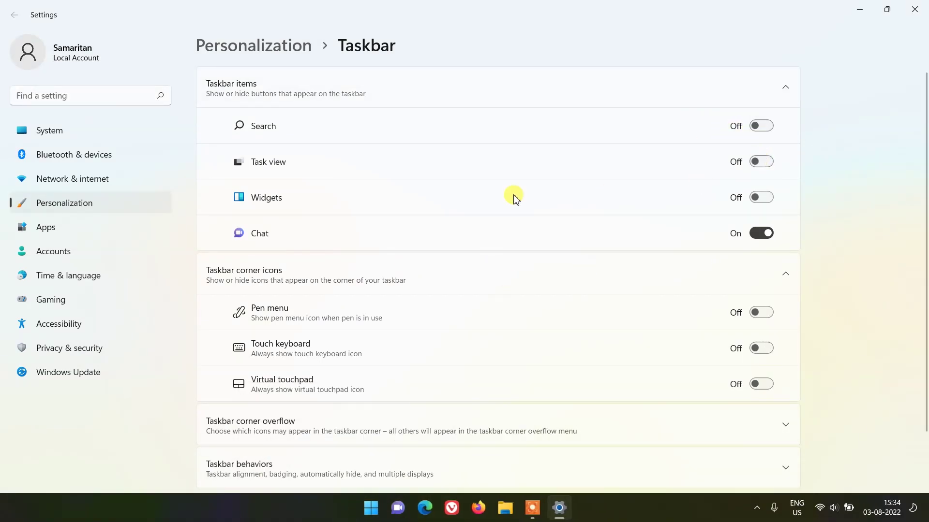
{"action": "left_click", "coordinate": [762, 234]}
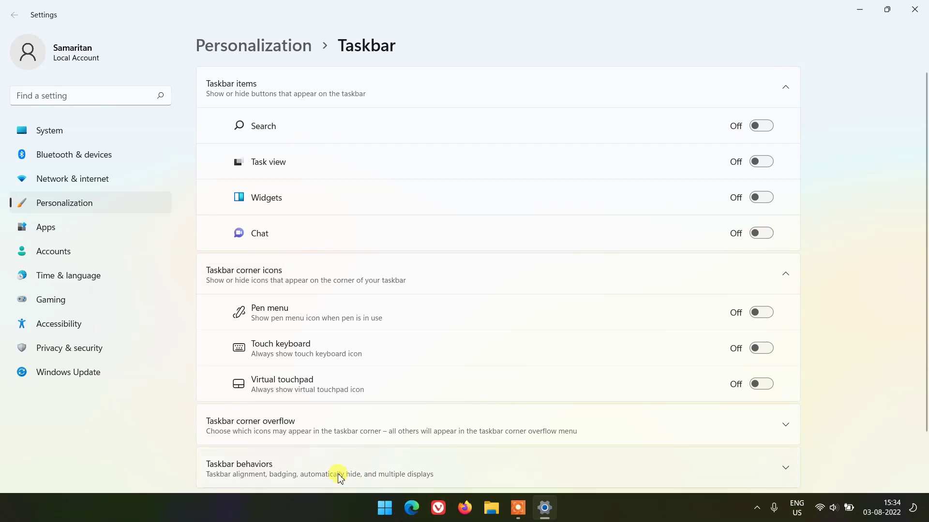
Under Taskbar behaviors, try Left alignment, then set taskbar alignment back to Center.
{"action": "scroll", "coordinate": [411, 450], "scroll_direction": "down", "scroll_amount": 2}
{"action": "left_click", "coordinate": [511, 424]}
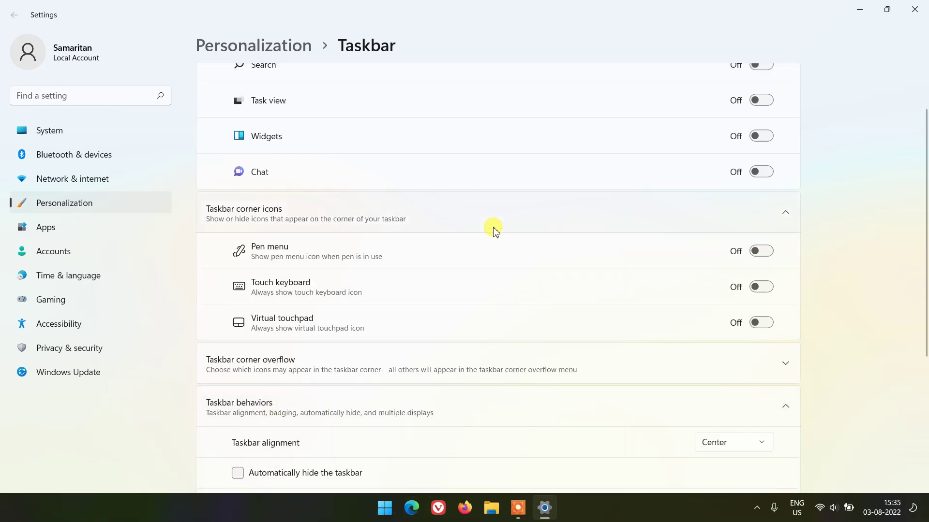
{"action": "scroll", "coordinate": [491, 230], "scroll_direction": "down", "scroll_amount": 4}
{"action": "scroll", "coordinate": [290, 271], "scroll_direction": "down", "scroll_amount": 2}
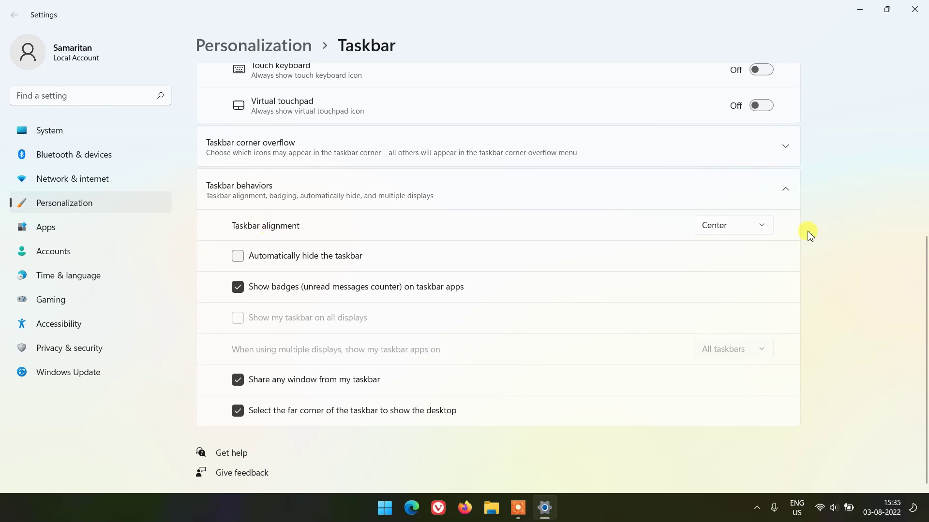
{"action": "left_click", "coordinate": [756, 231]}
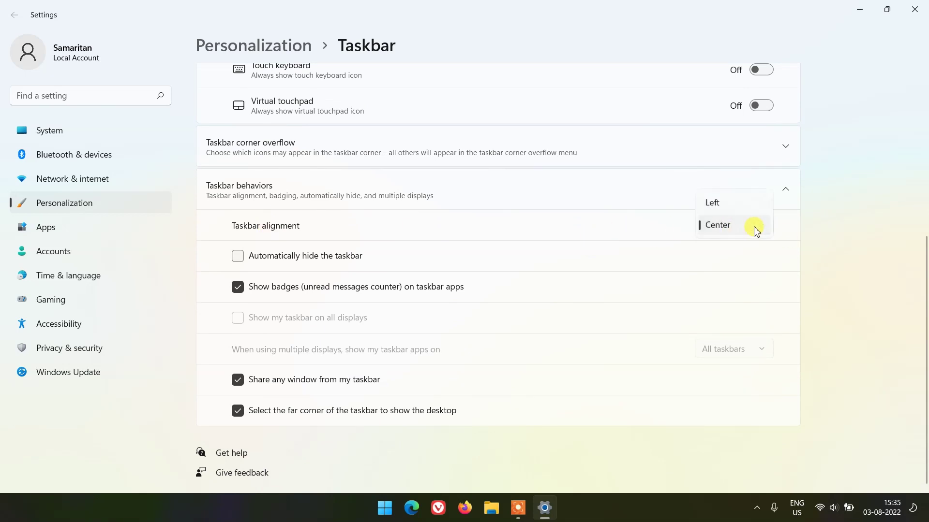
{"action": "left_click", "coordinate": [731, 208]}
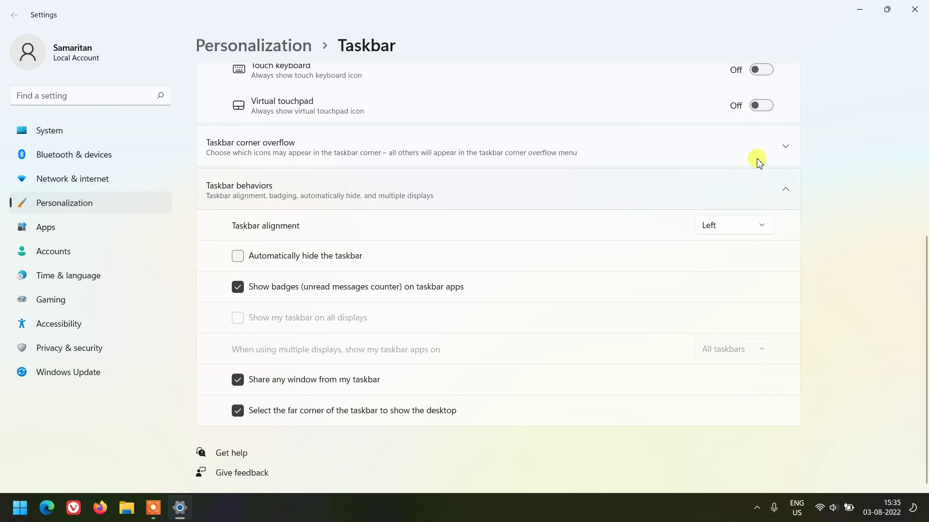
{"action": "left_click", "coordinate": [744, 231]}
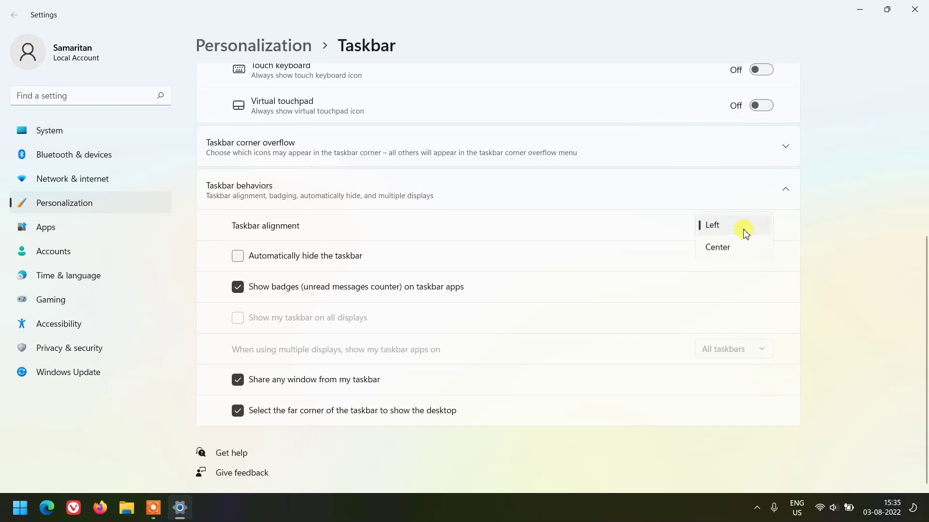
{"action": "left_click", "coordinate": [719, 251]}
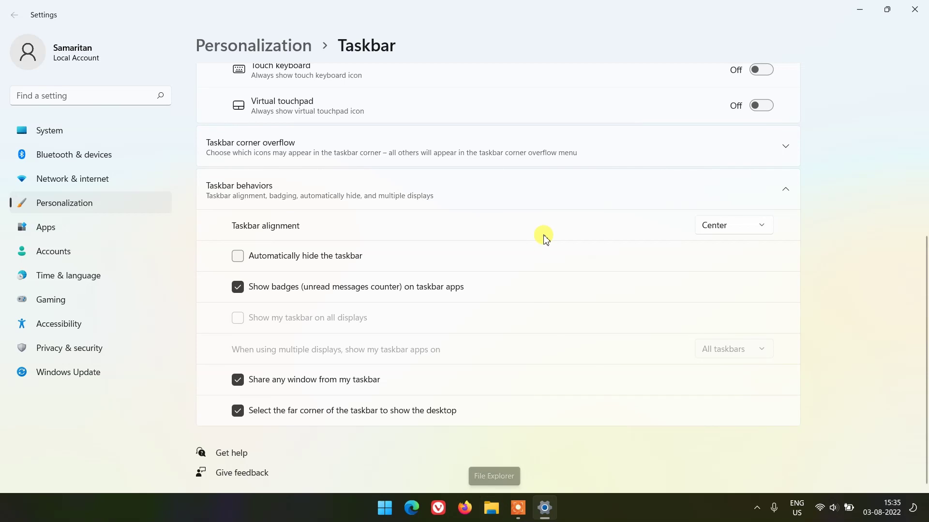
Turn auto-hide the taskbar on, then off again.
{"action": "scroll", "coordinate": [552, 261], "scroll_direction": "up", "scroll_amount": 4}
{"action": "scroll", "coordinate": [540, 275], "scroll_direction": "down", "scroll_amount": 4}
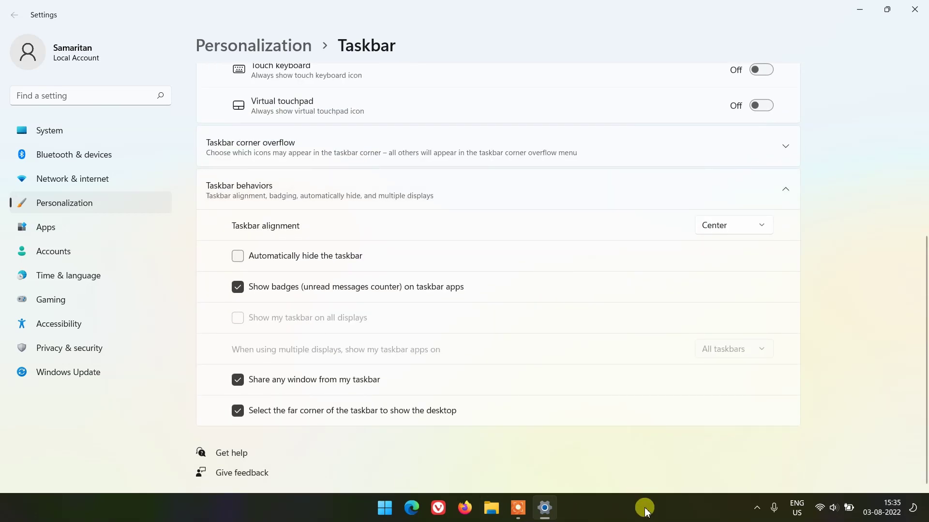
{"action": "left_click", "coordinate": [237, 258]}
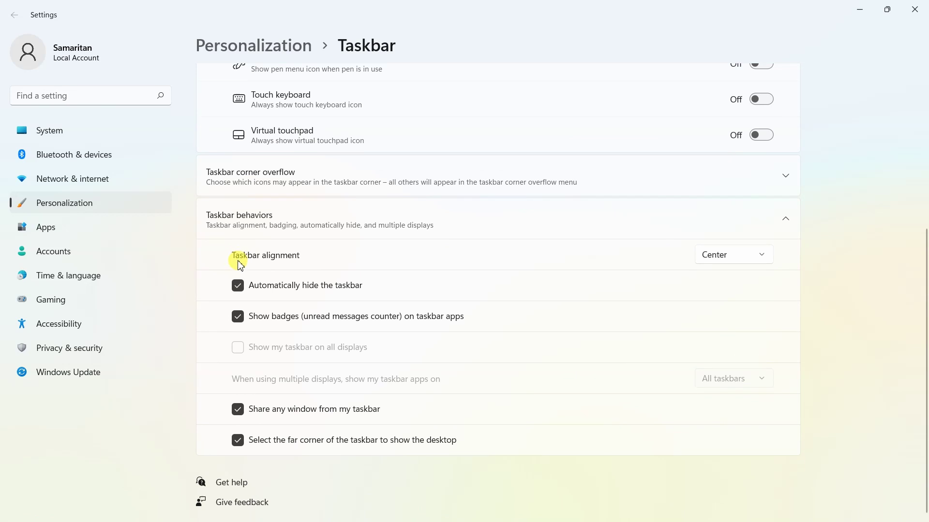
{"action": "left_click", "coordinate": [238, 286]}
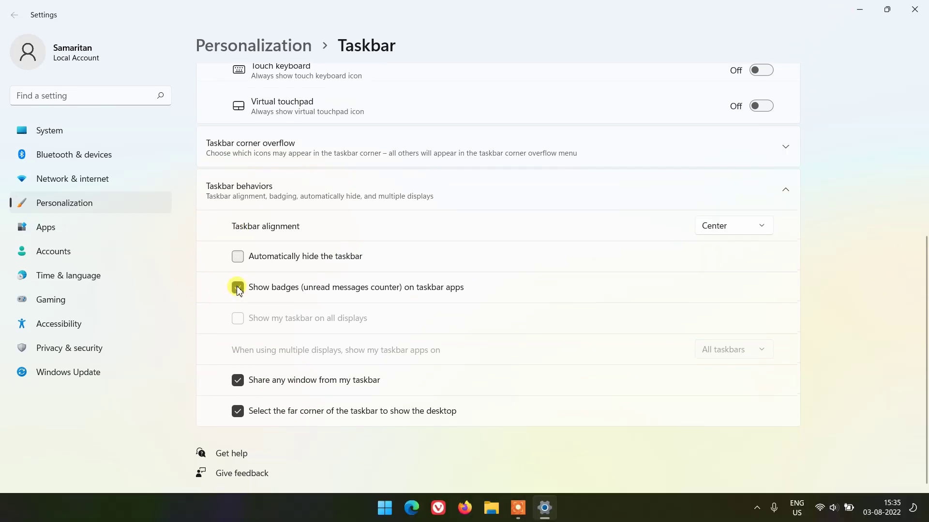
Close Settings, peek at the hidden tray icons, then return to Personalization › Taskbar settings.
{"action": "left_click", "coordinate": [916, 10]}
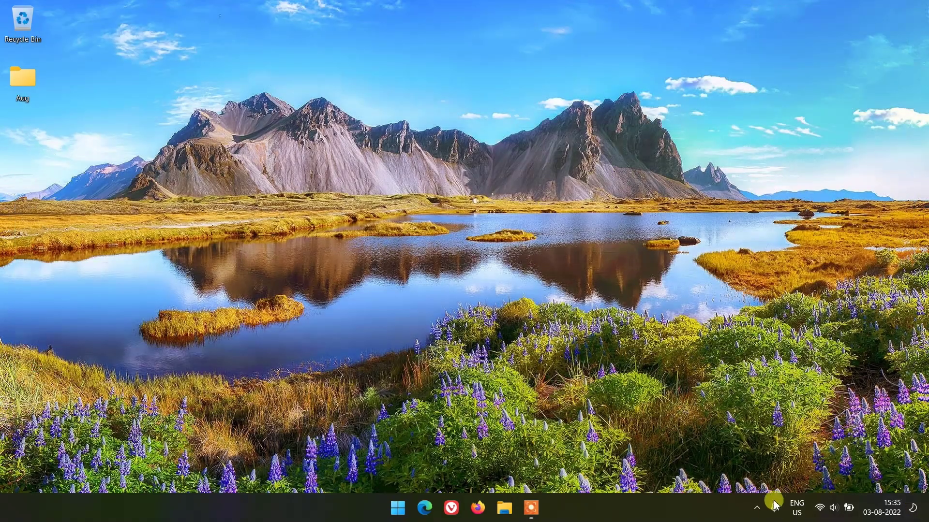
{"action": "left_click", "coordinate": [757, 510]}
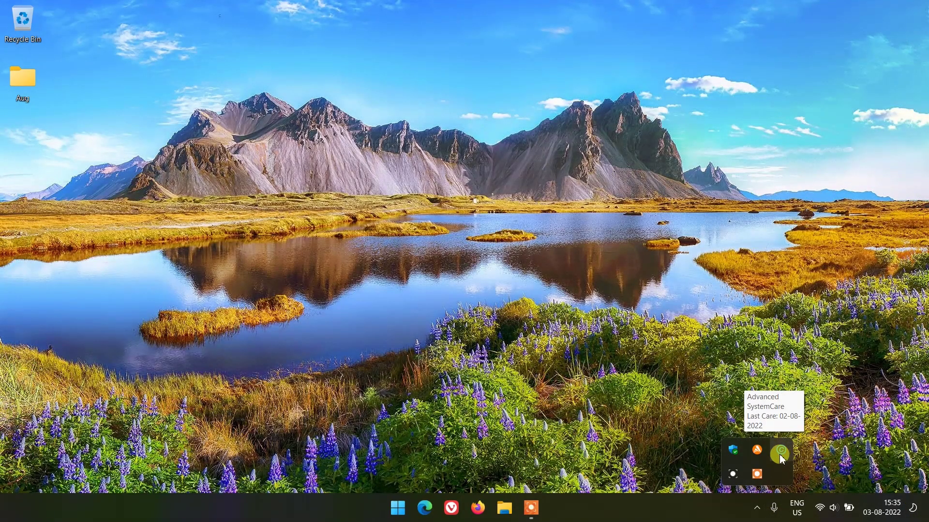
{"action": "left_click", "coordinate": [861, 457]}
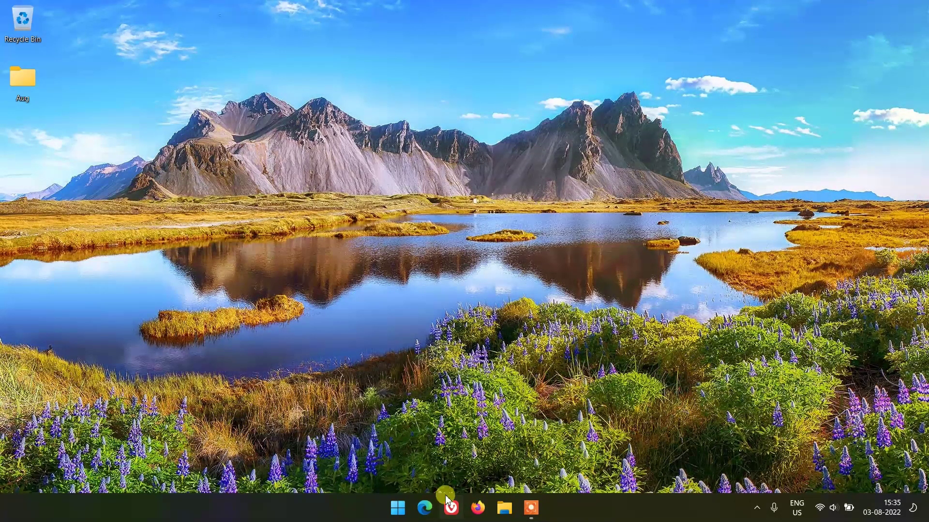
{"action": "right_click", "coordinate": [266, 509]}
{"action": "left_click", "coordinate": [297, 483]}
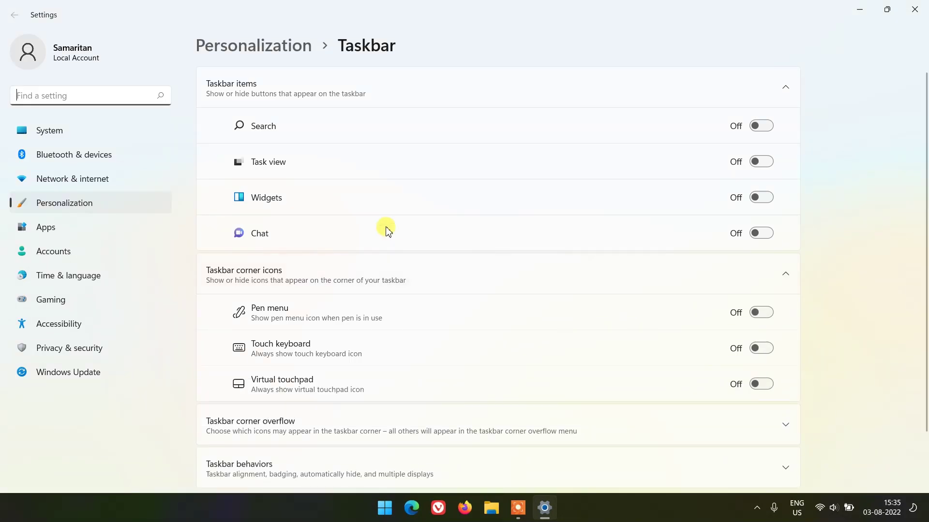
Expand Taskbar corner overflow and switch Avast Antivirus back off.
{"action": "scroll", "coordinate": [377, 280], "scroll_direction": "down", "scroll_amount": 2}
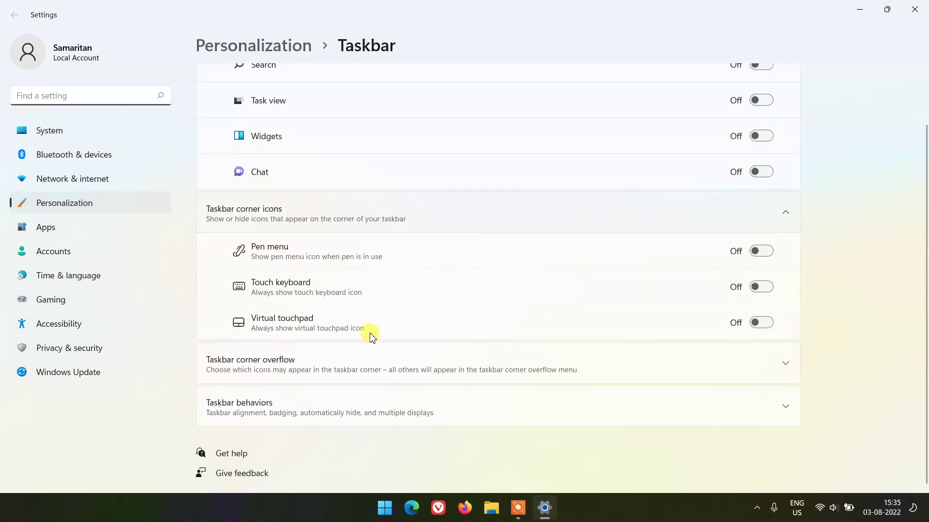
{"action": "left_click", "coordinate": [296, 368]}
{"action": "scroll", "coordinate": [372, 236], "scroll_direction": "down", "scroll_amount": 3}
{"action": "scroll", "coordinate": [373, 236], "scroll_direction": "down", "scroll_amount": 5}
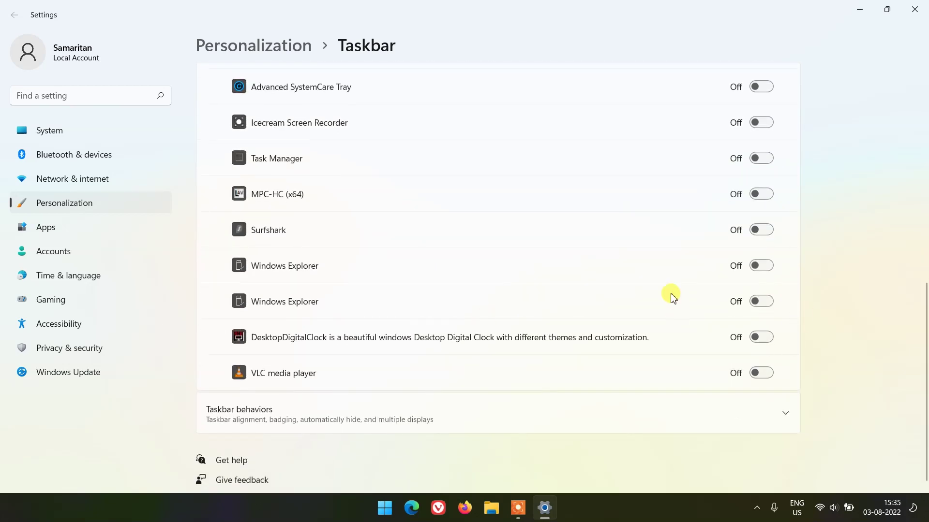
{"action": "scroll", "coordinate": [674, 297], "scroll_direction": "up", "scroll_amount": 5}
{"action": "scroll", "coordinate": [675, 304], "scroll_direction": "down", "scroll_amount": 2}
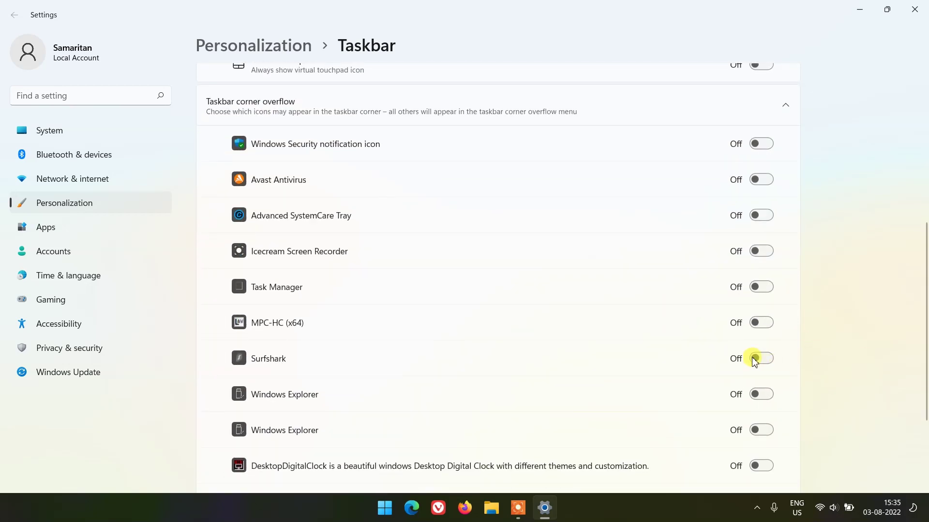
{"action": "scroll", "coordinate": [740, 270], "scroll_direction": "up", "scroll_amount": 2}
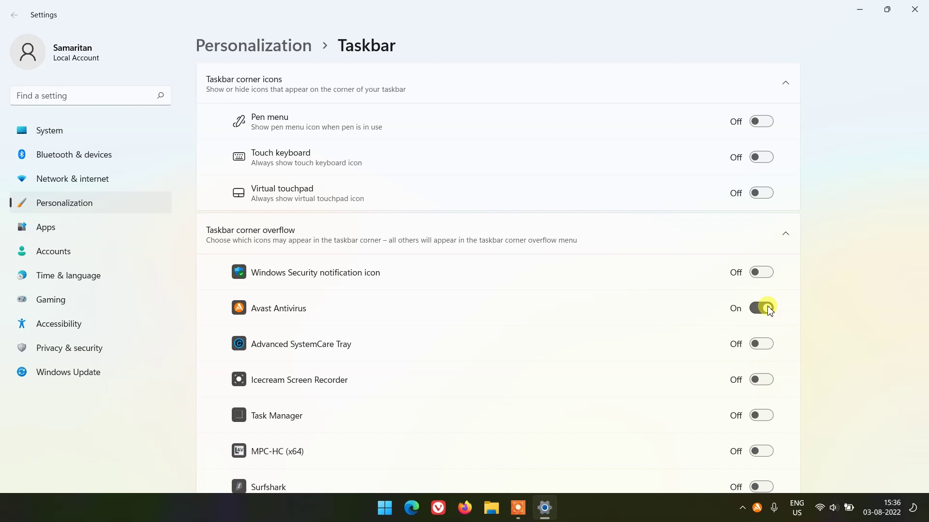
{"action": "left_click", "coordinate": [768, 308]}
Look over the overflow list once more and close the Settings window.
{"action": "scroll", "coordinate": [623, 312], "scroll_direction": "down", "scroll_amount": 4}
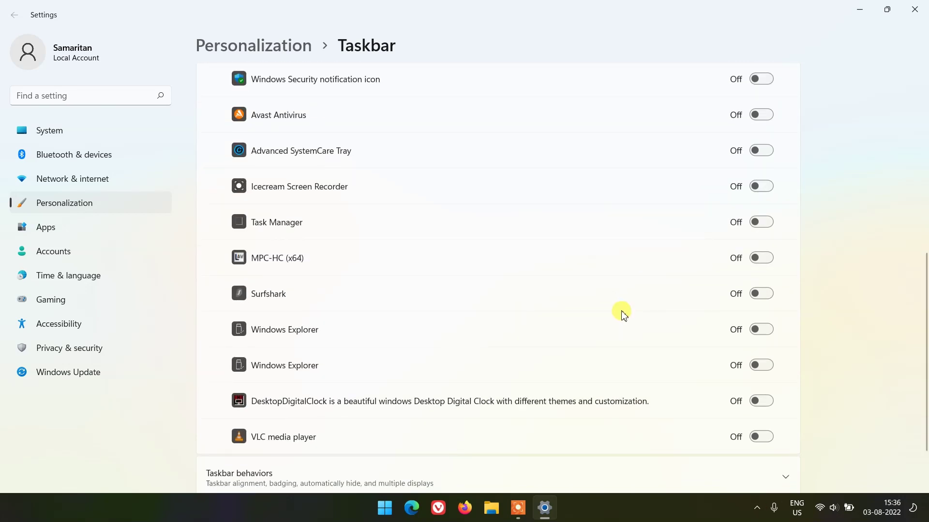
{"action": "scroll", "coordinate": [751, 290], "scroll_direction": "up", "scroll_amount": 7}
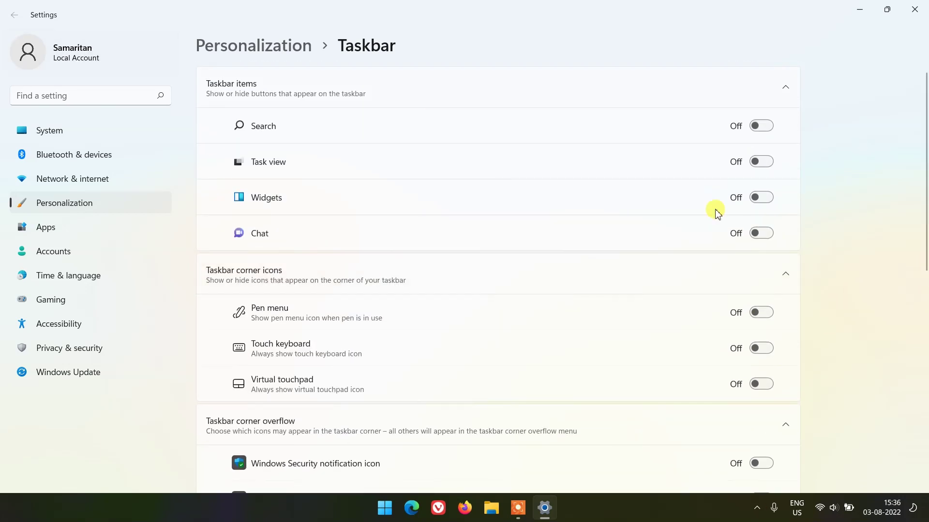
{"action": "scroll", "coordinate": [696, 315], "scroll_direction": "down", "scroll_amount": 5}
{"action": "left_click", "coordinate": [915, 9]}
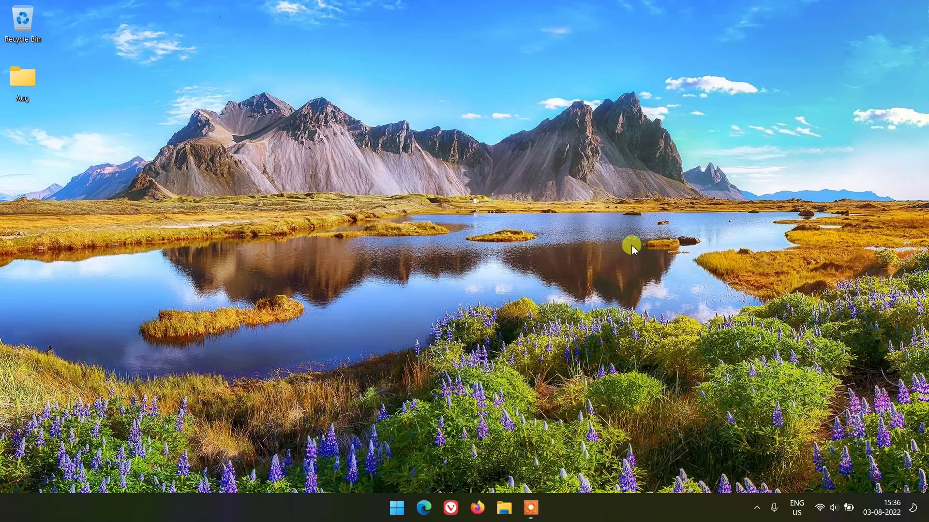